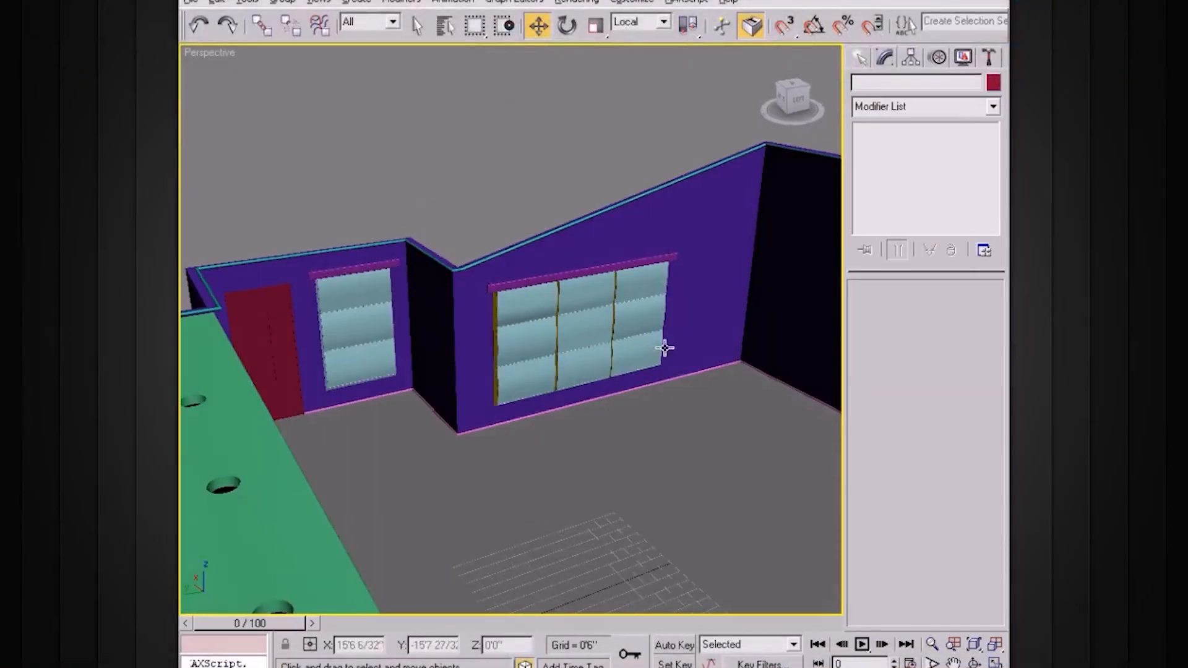
Step: Create a chamfer cylinder about 0'1 18/32" in radius and 0'3 17/32" high beside the large window's blind in the top view
{"action": "middle_click_drag", "start_coordinate": [655, 330], "coordinate": [385, 231], "text": "alt"}
{"action": "middle_click_drag", "start_coordinate": [551, 268], "coordinate": [525, 261], "text": "alt"}
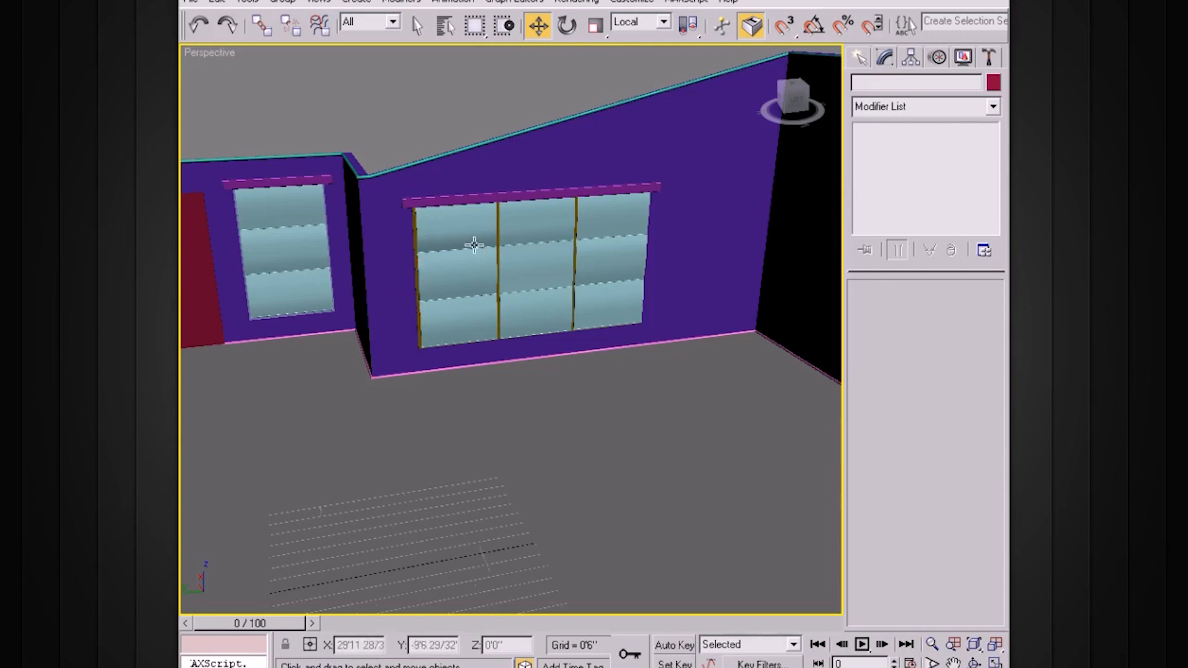
{"action": "key", "text": "alt+w"}
{"action": "left_click", "coordinate": [328, 90]}
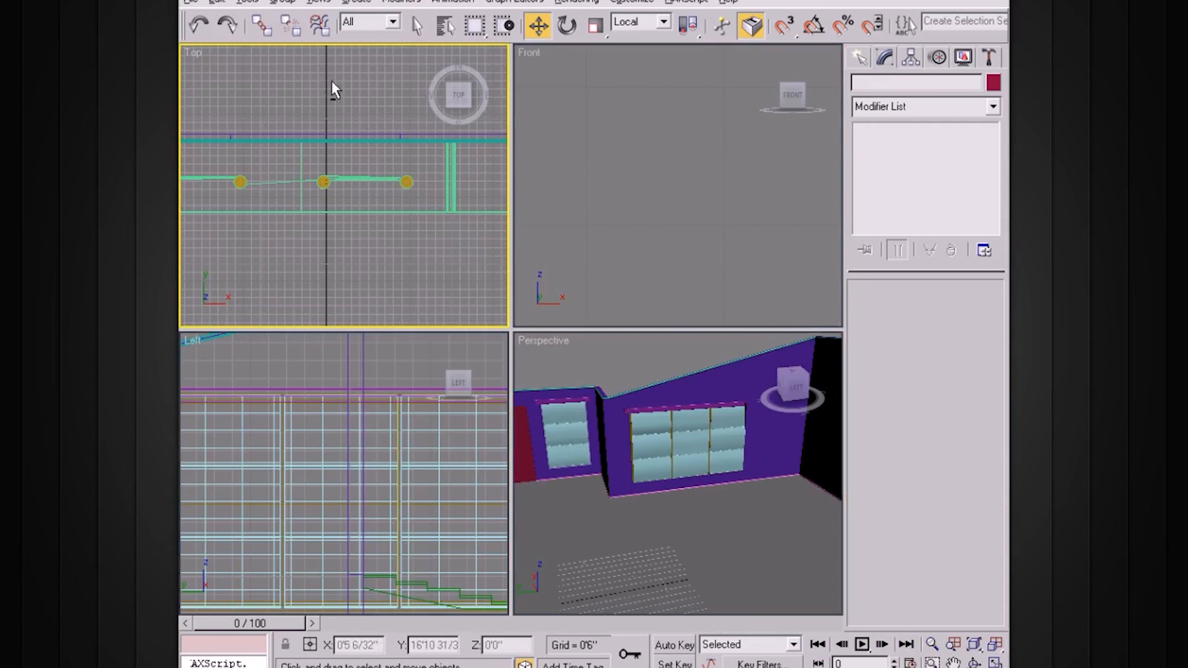
{"action": "key", "text": "alt+w"}
{"action": "scroll", "coordinate": [495, 204], "scroll_direction": "down", "scroll_amount": 5}
{"action": "middle_click_drag", "start_coordinate": [530, 213], "coordinate": [413, 162]}
{"action": "middle_click_drag", "start_coordinate": [530, 302], "coordinate": [600, 291]}
{"action": "scroll", "coordinate": [533, 220], "scroll_direction": "up", "scroll_amount": 1}
{"action": "scroll", "coordinate": [597, 205], "scroll_direction": "up", "scroll_amount": 1}
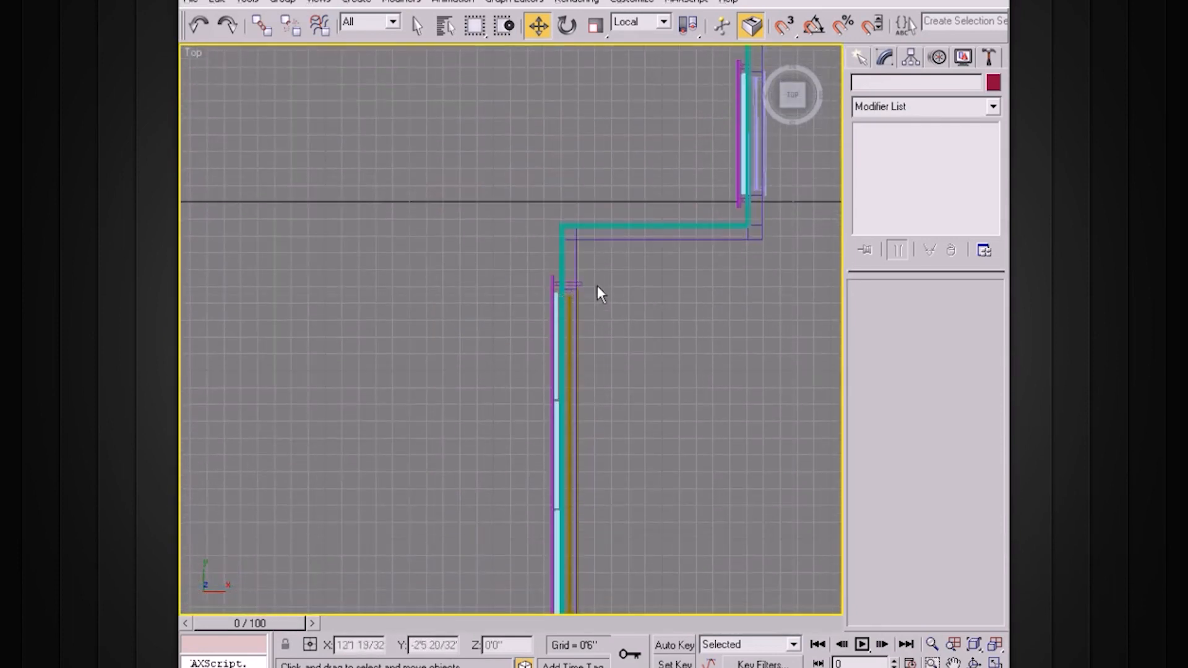
{"action": "scroll", "coordinate": [599, 291], "scroll_direction": "up", "scroll_amount": 1}
{"action": "left_click", "coordinate": [861, 56]}
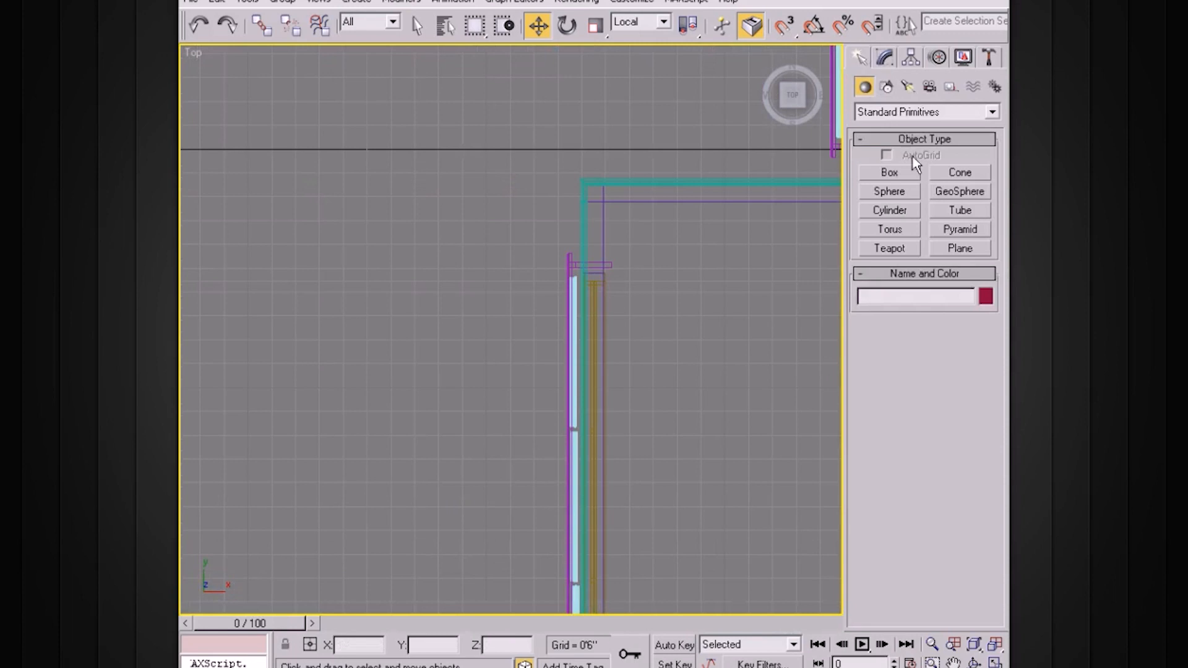
{"action": "left_click", "coordinate": [891, 211]}
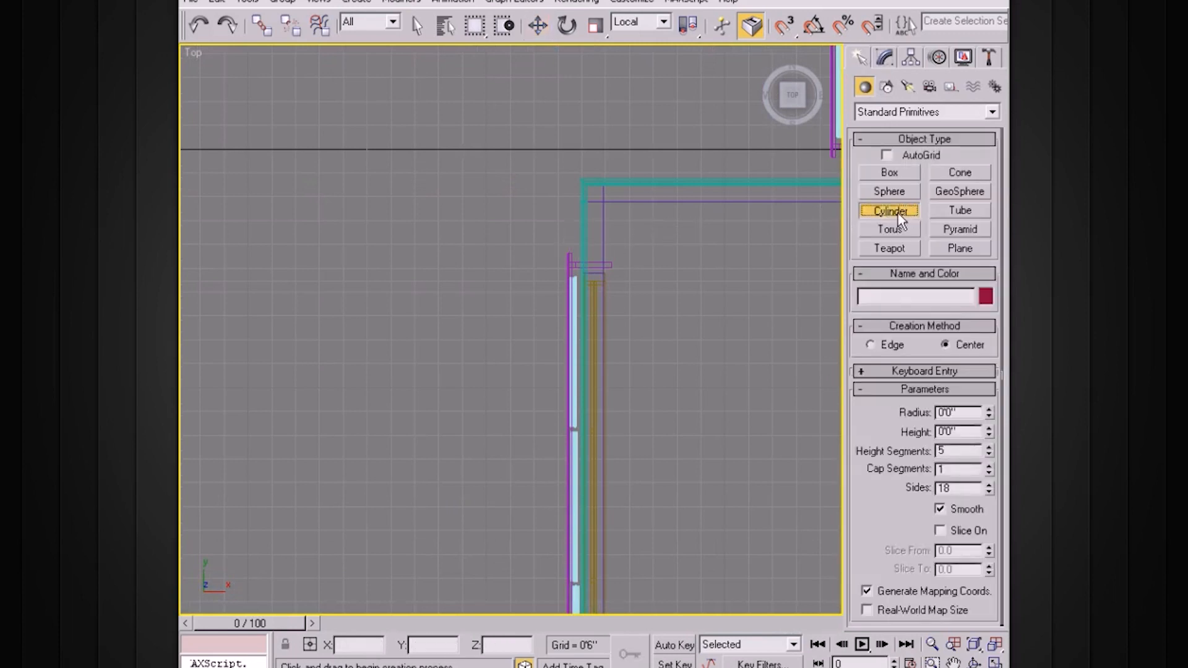
{"action": "left_click", "coordinate": [886, 113]}
{"action": "left_click", "coordinate": [897, 139]}
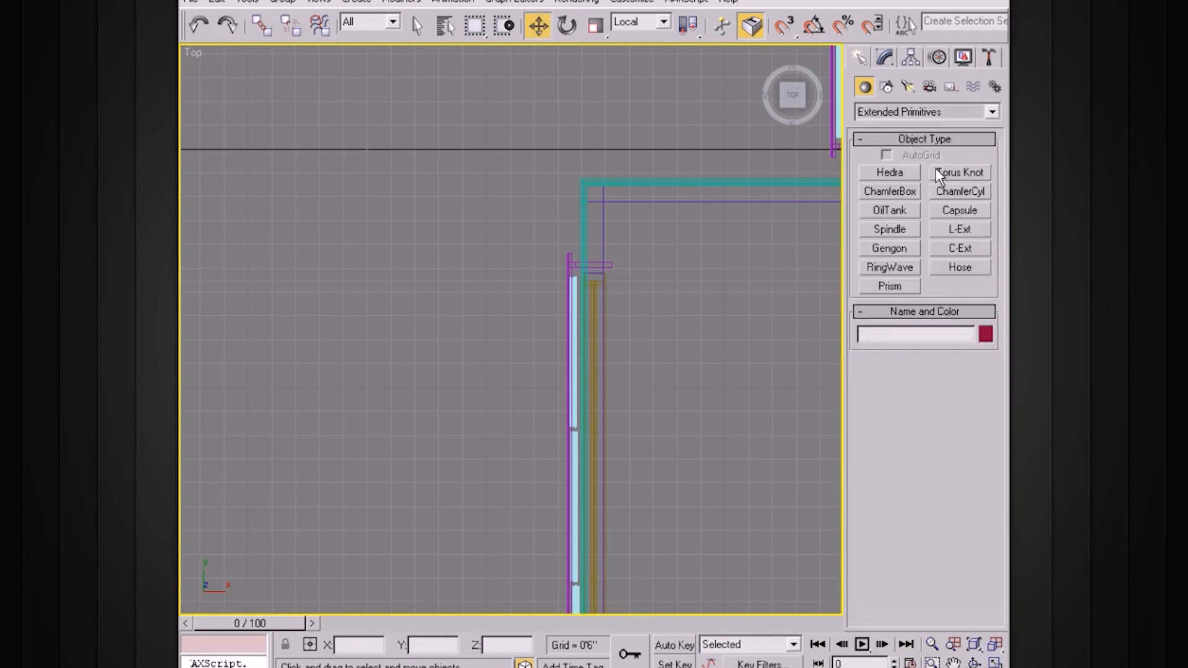
{"action": "middle_click_drag", "start_coordinate": [764, 176], "coordinate": [675, 176]}
{"action": "scroll", "coordinate": [756, 185], "scroll_direction": "up", "scroll_amount": 2}
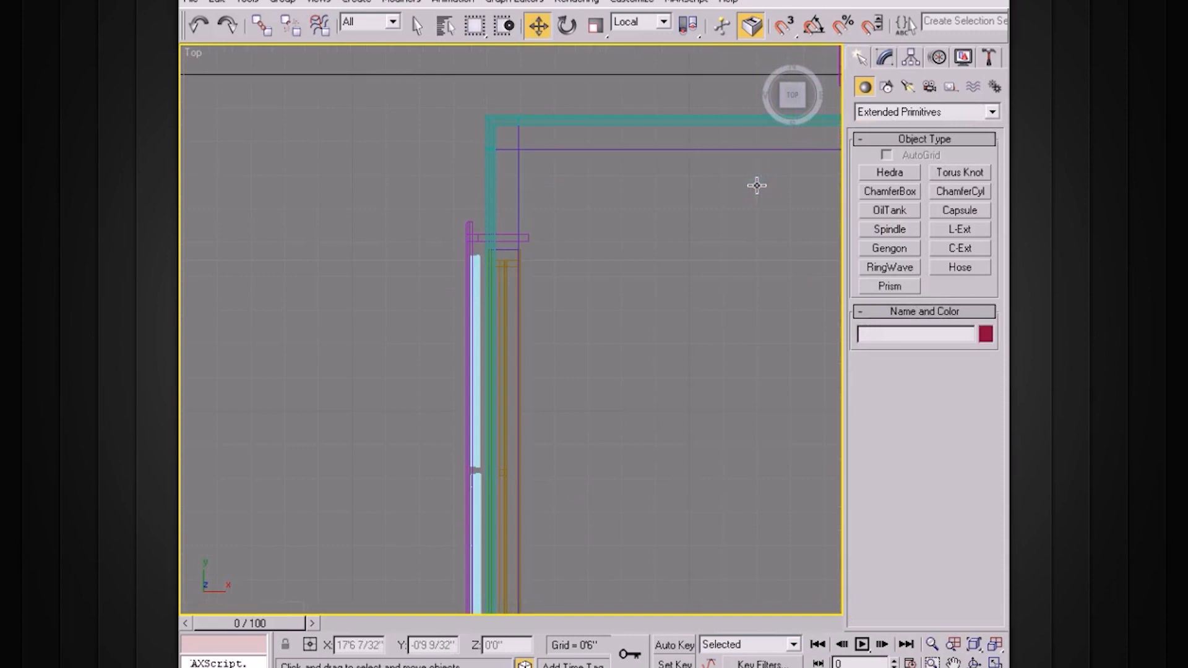
{"action": "left_click", "coordinate": [967, 192]}
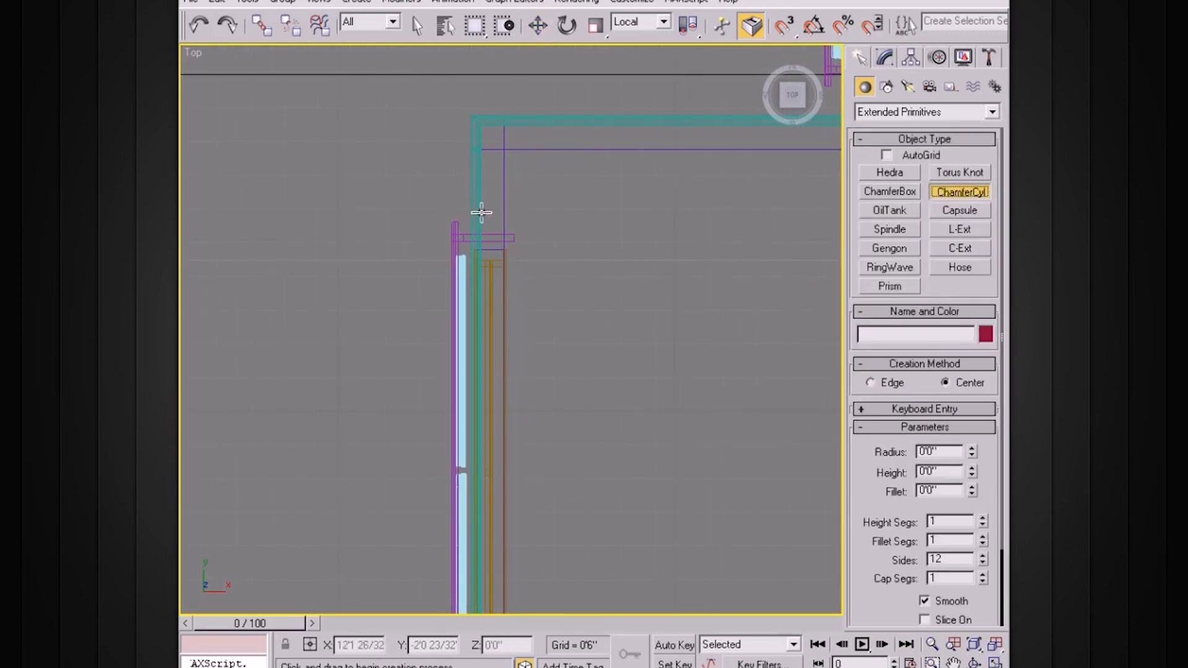
{"action": "left_click_drag", "start_coordinate": [451, 198], "coordinate": [457, 203]}
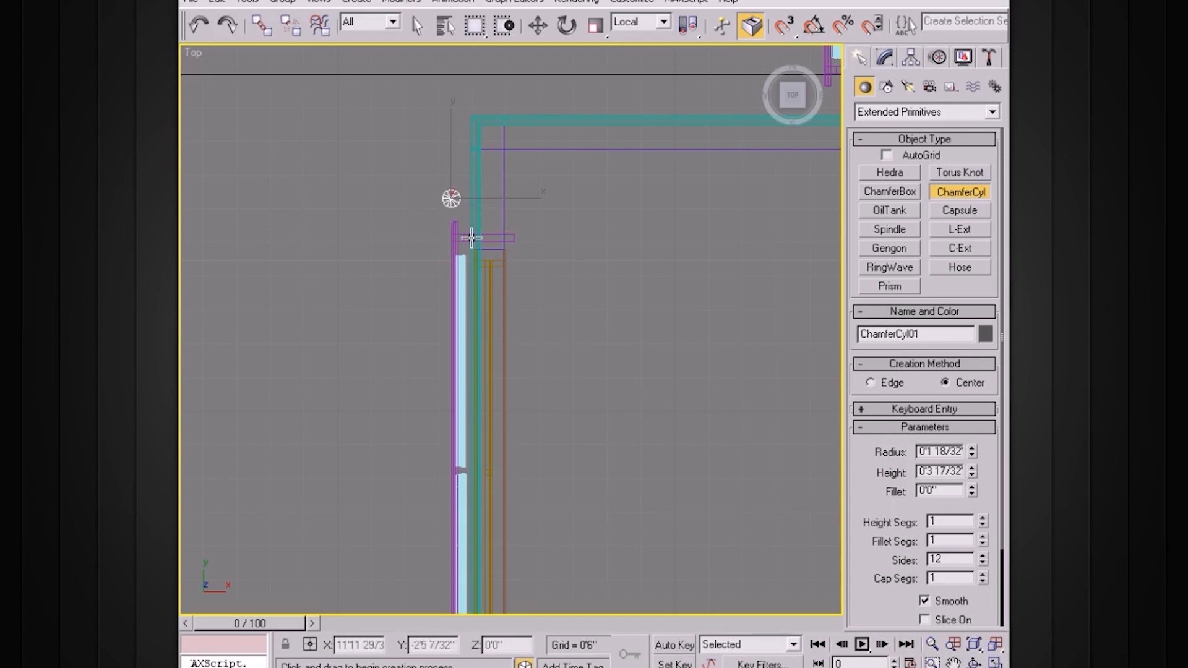
Step: Raise the chamfer cylinder off the floor to hang against the wall beside the large window, and frame it in the perspective view
{"action": "key", "text": "alt+w"}
{"action": "right_click", "coordinate": [638, 349]}
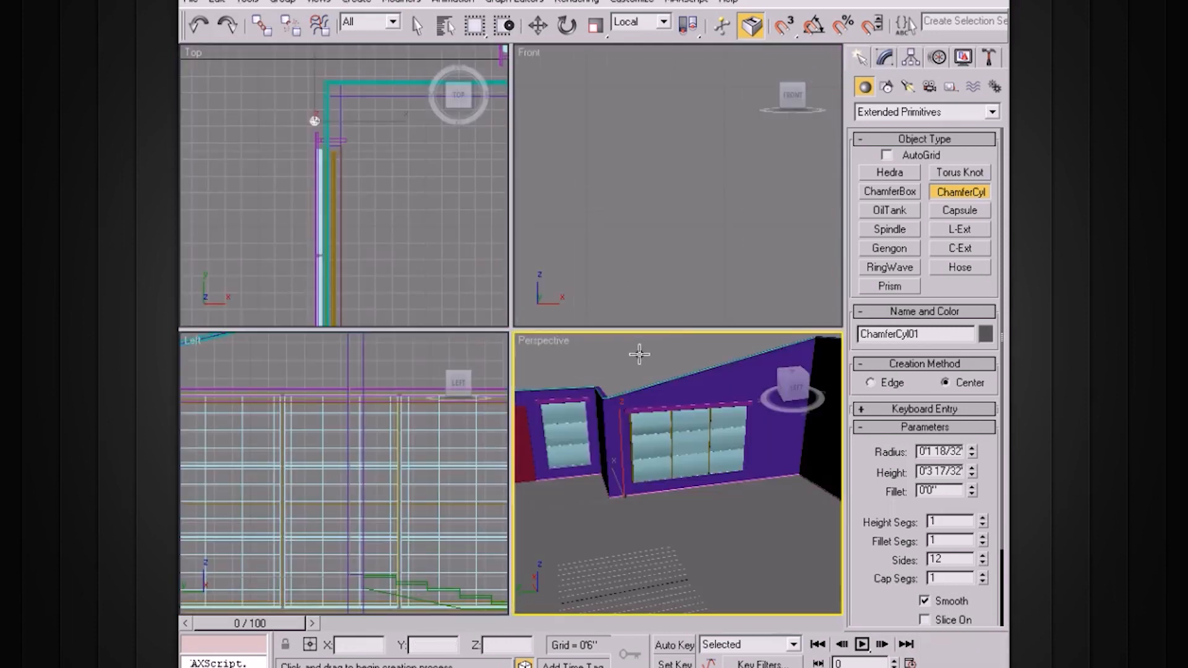
{"action": "key", "text": "alt+w"}
{"action": "scroll", "coordinate": [603, 318], "scroll_direction": "up", "scroll_amount": 4}
{"action": "scroll", "coordinate": [597, 319], "scroll_direction": "up", "scroll_amount": 2}
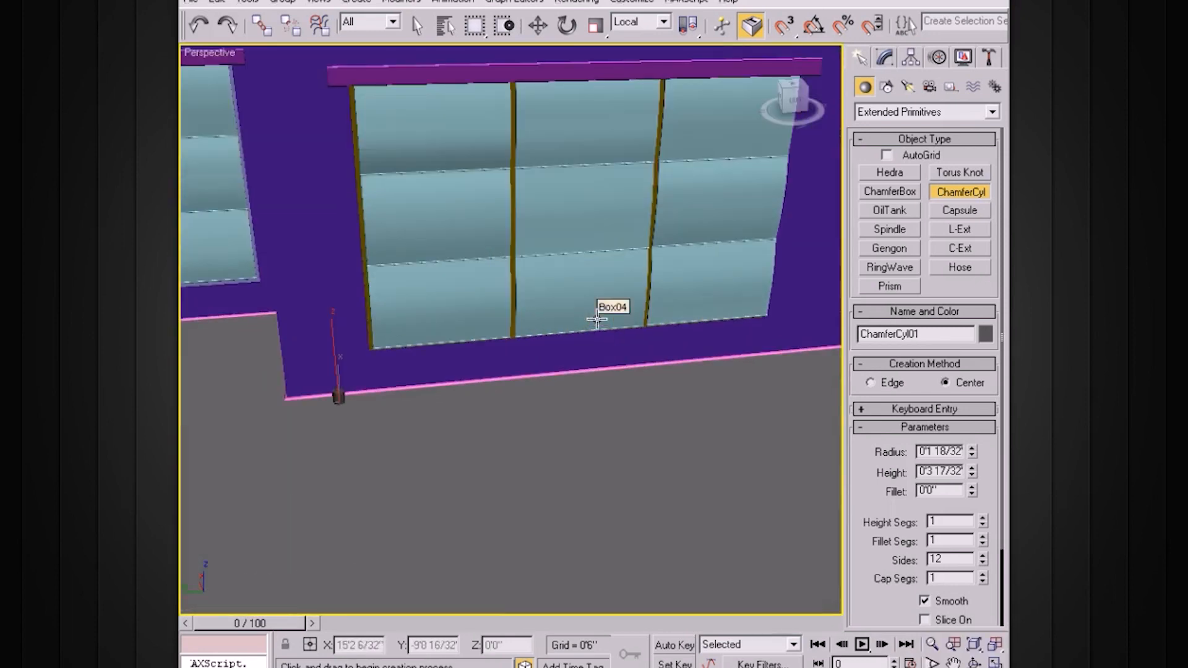
{"action": "key", "text": "w"}
{"action": "left_click_drag", "start_coordinate": [335, 338], "coordinate": [278, 248]}
{"action": "key", "text": "z"}
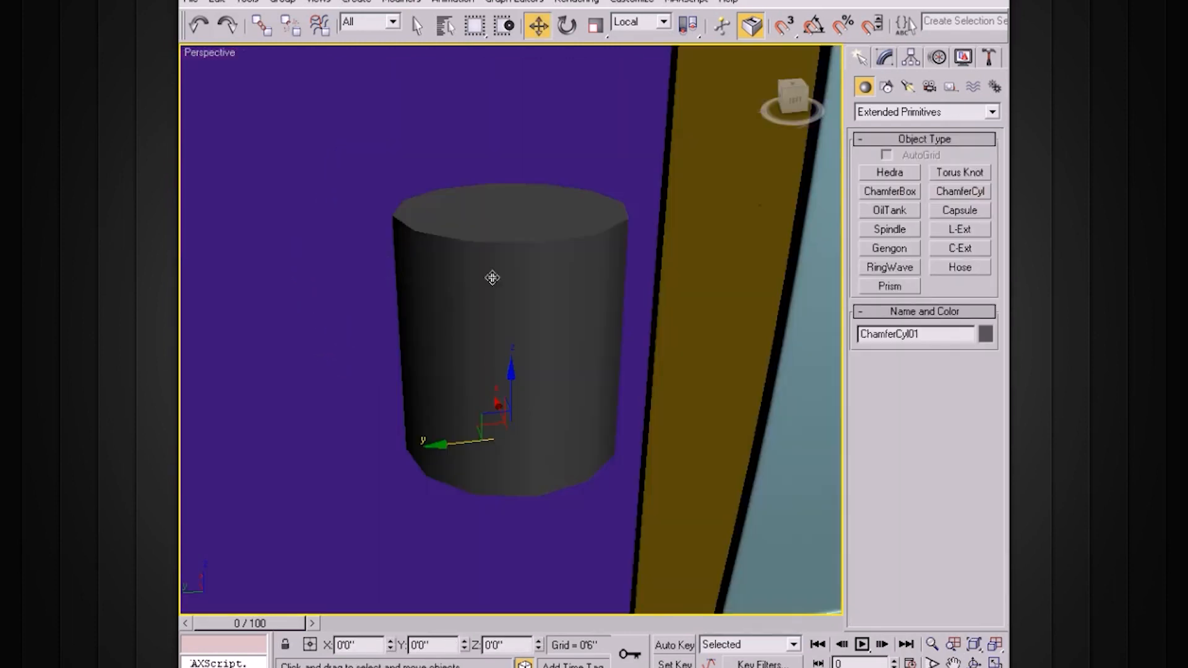
Step: Show edged faces and set the chamfer cylinder's fillet to 0'0 5/32", height segments to 3 and fillet segments to 2
{"action": "left_click", "coordinate": [886, 58]}
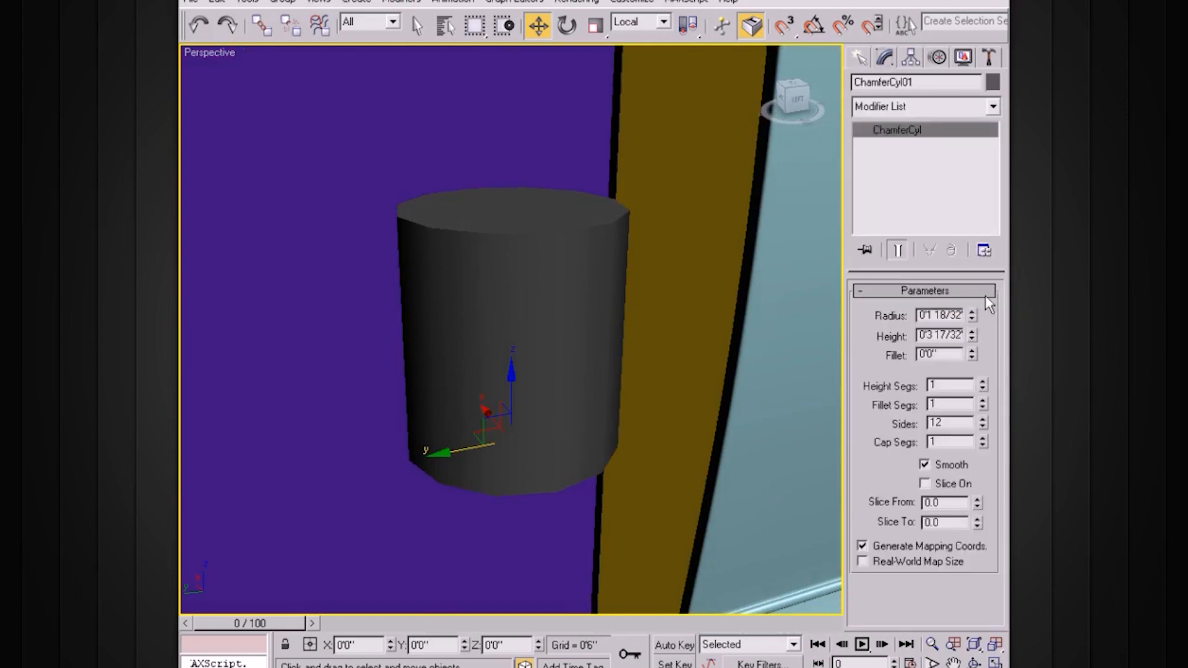
{"action": "key", "text": "F4"}
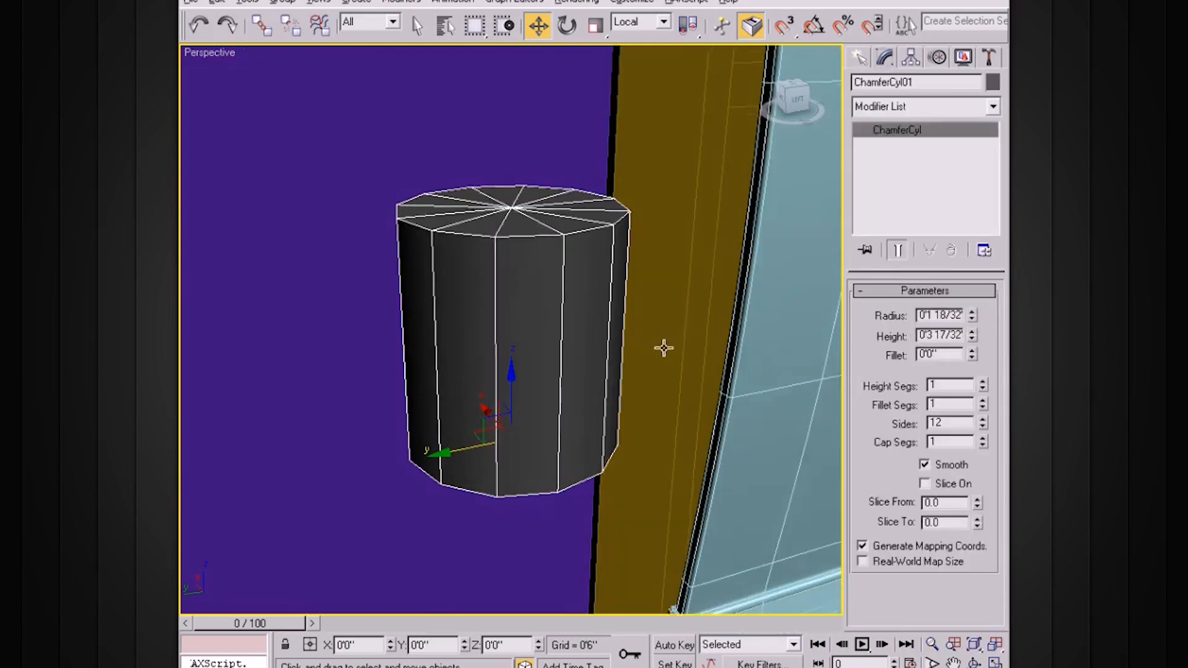
{"action": "left_click_drag", "start_coordinate": [971, 356], "coordinate": [971, 336]}
{"action": "middle_click_drag", "start_coordinate": [647, 332], "coordinate": [636, 293], "text": "alt"}
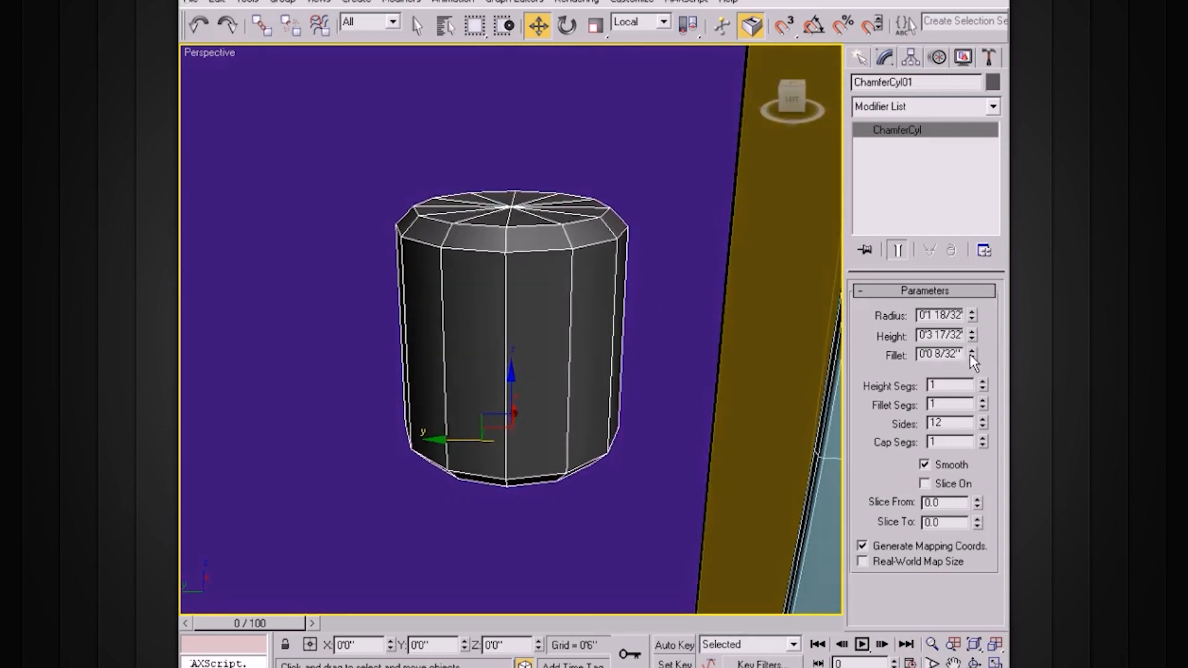
{"action": "left_click", "coordinate": [982, 382]}
{"action": "left_click", "coordinate": [983, 382]}
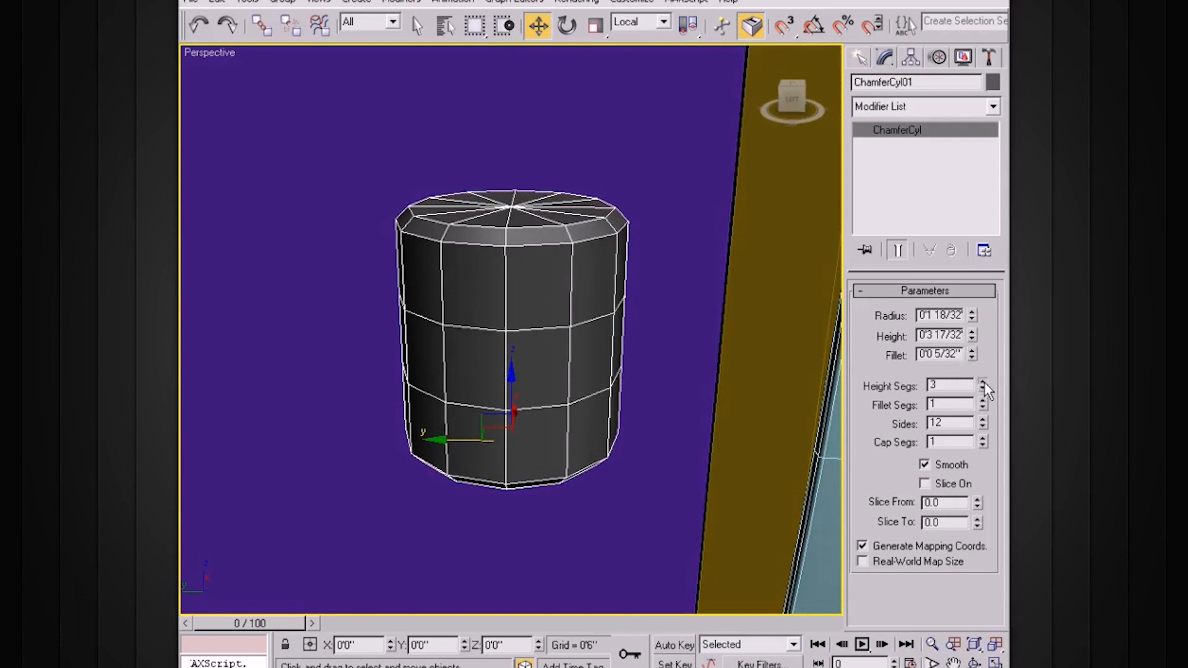
{"action": "left_click", "coordinate": [983, 401]}
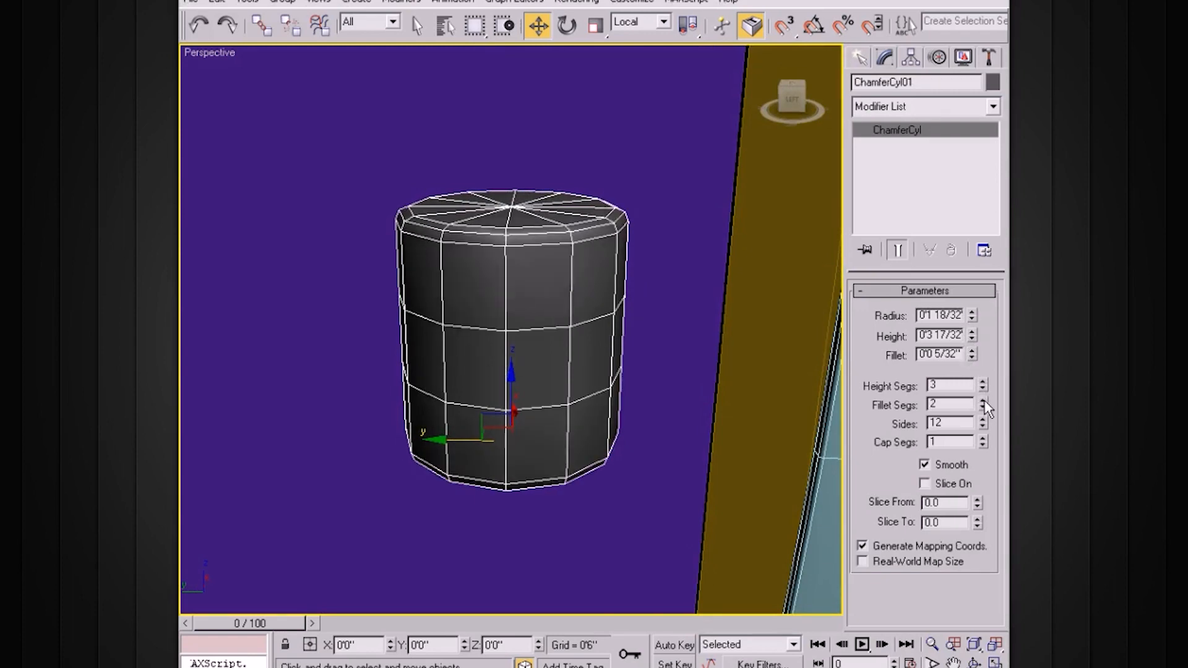
Step: Increase the chamfer cylinder's sides to 18
{"action": "mouse_move", "coordinate": [680, 342]}
{"action": "middle_mouse_down", "text": "alt"}
{"action": "mouse_move", "coordinate": [649, 321]}
{"action": "mouse_move", "coordinate": [626, 340]}
{"action": "mouse_move", "coordinate": [699, 340]}
{"action": "middle_mouse_up", "text": "alt"}
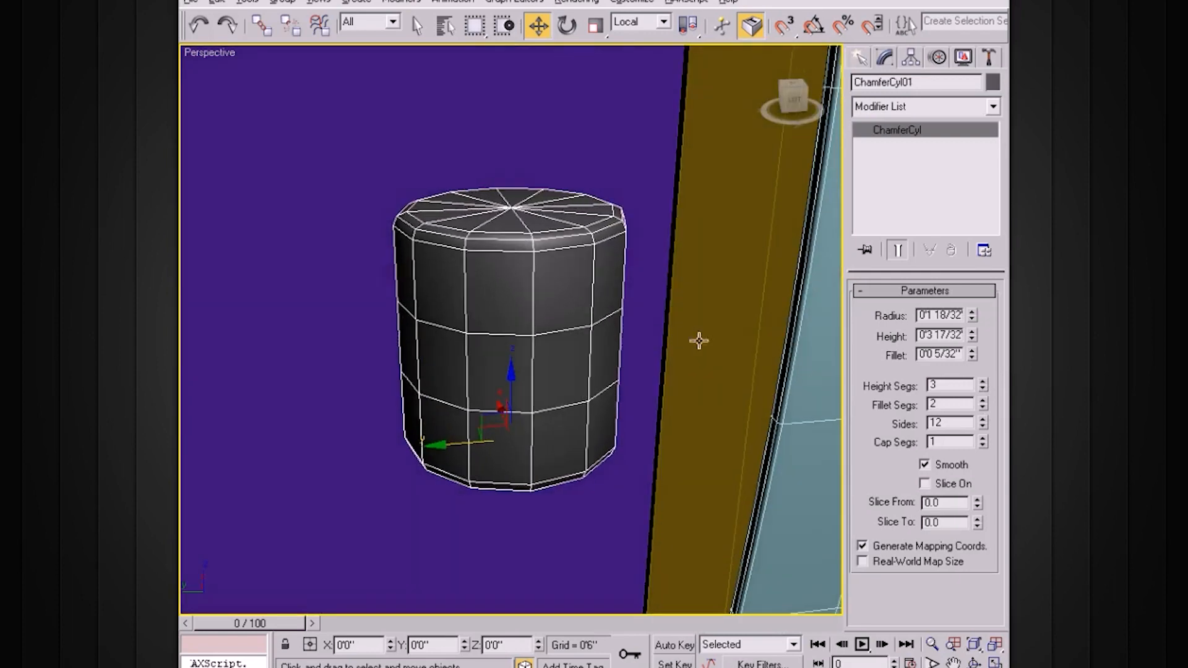
{"action": "left_click", "coordinate": [982, 420]}
{"action": "left_click", "coordinate": [983, 420]}
{"action": "left_click", "coordinate": [982, 420]}
{"action": "left_click", "coordinate": [983, 420]}
{"action": "mouse_move", "coordinate": [652, 353]}
{"action": "middle_mouse_down", "text": "alt"}
{"action": "mouse_move", "coordinate": [607, 326]}
{"action": "mouse_move", "coordinate": [656, 344]}
{"action": "middle_mouse_up", "text": "alt"}
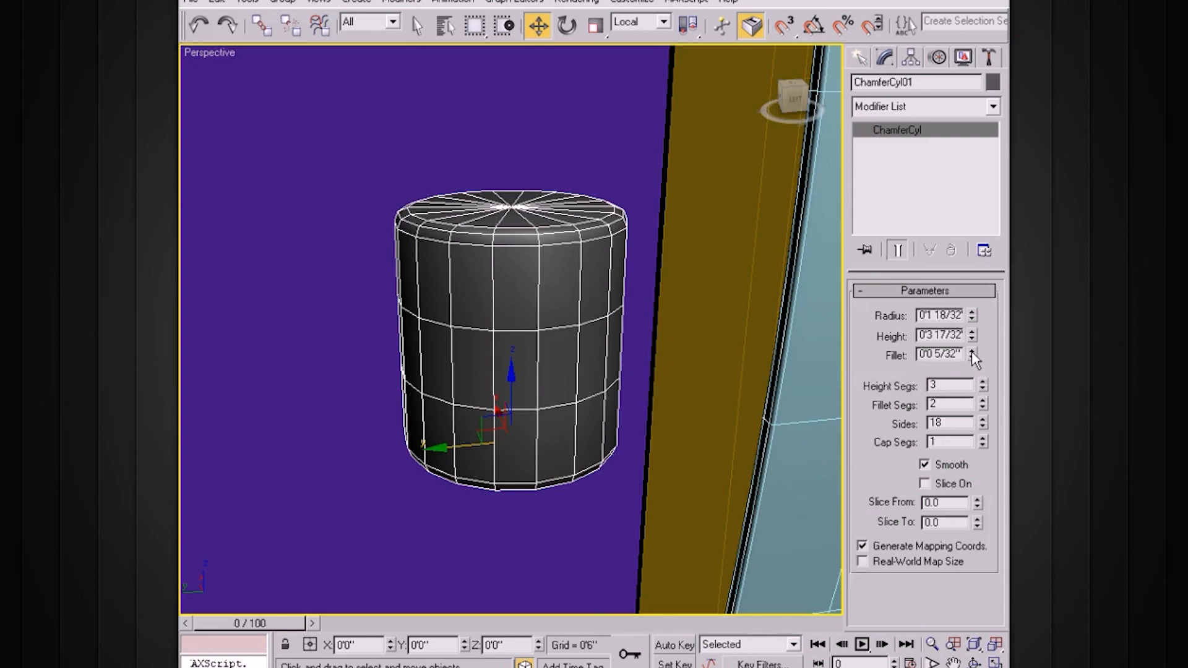
Step: Set the chamfer cylinder's height to 0'6 8/32" and its fillet segments to 4
{"action": "left_click_drag", "start_coordinate": [972, 336], "coordinate": [973, 285]}
{"action": "middle_click_drag", "start_coordinate": [664, 289], "coordinate": [649, 269], "text": "alt"}
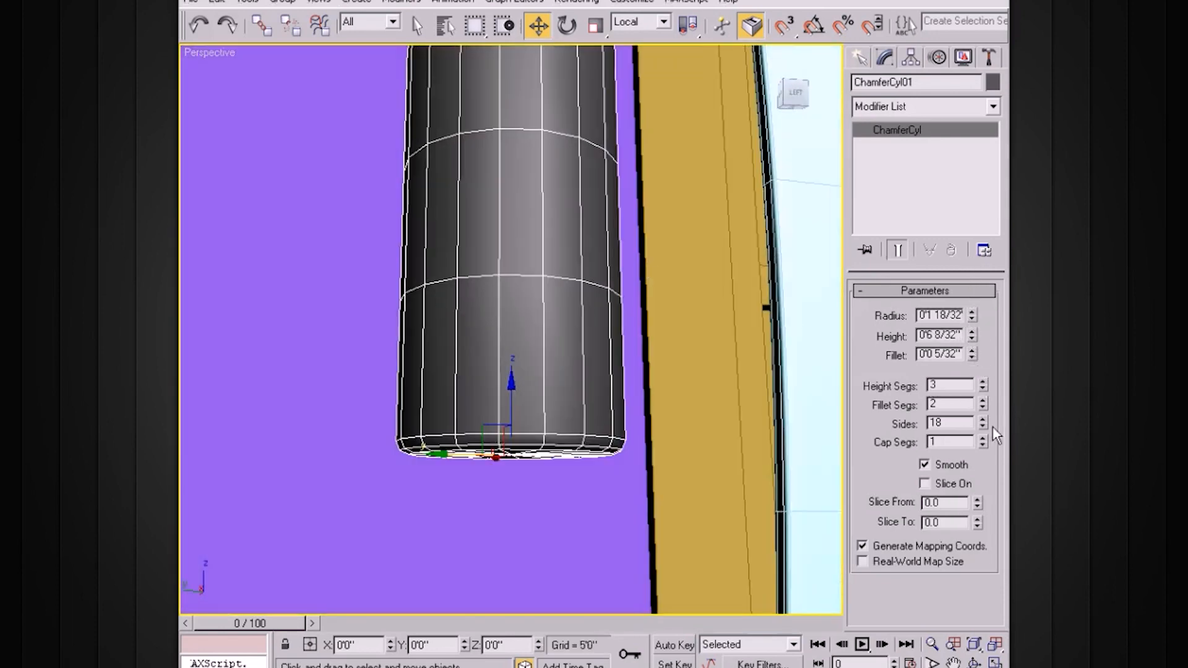
{"action": "left_click", "coordinate": [983, 402]}
{"action": "left_click", "coordinate": [983, 402]}
{"action": "middle_click_drag", "start_coordinate": [648, 348], "coordinate": [592, 220], "text": "alt"}
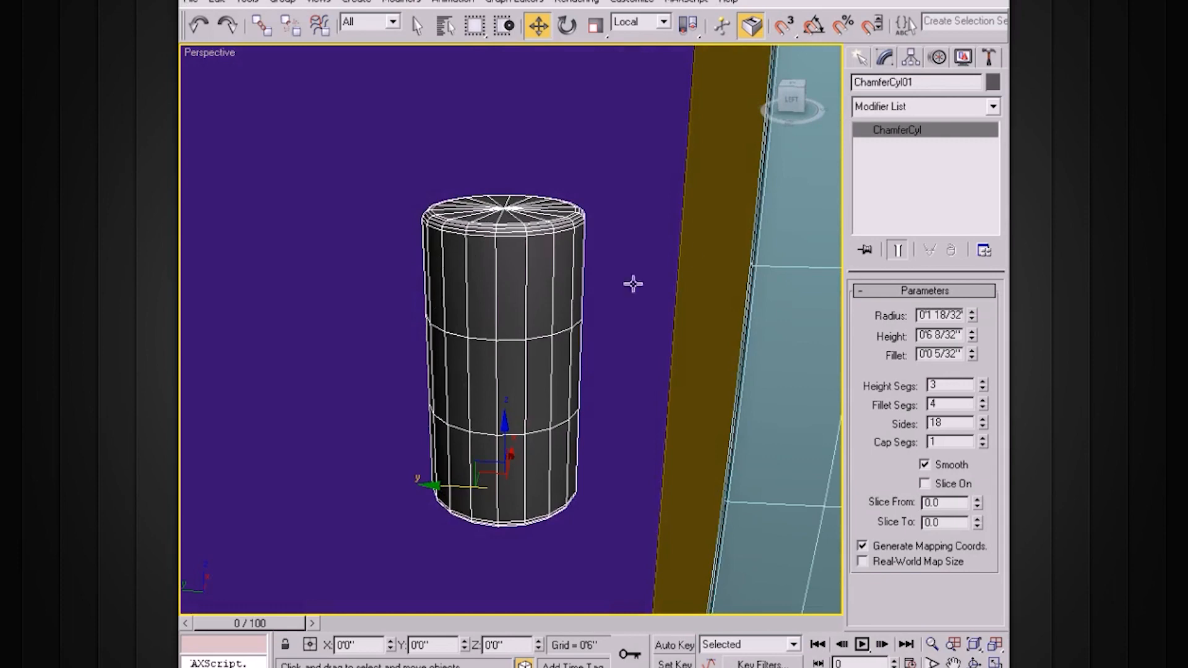
Step: Apply a Taper modifier to the chamfer cylinder with an amount of -0.53 so it narrows toward the top
{"action": "left_click", "coordinate": [992, 106]}
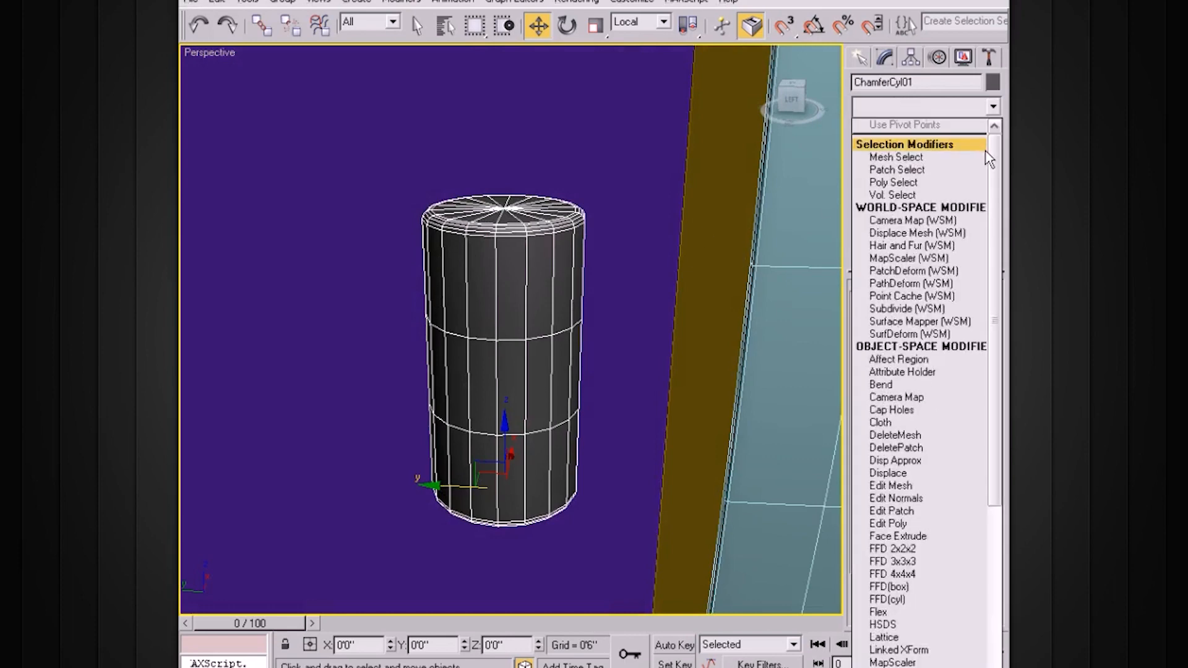
{"action": "left_click_drag", "start_coordinate": [993, 151], "coordinate": [992, 402]}
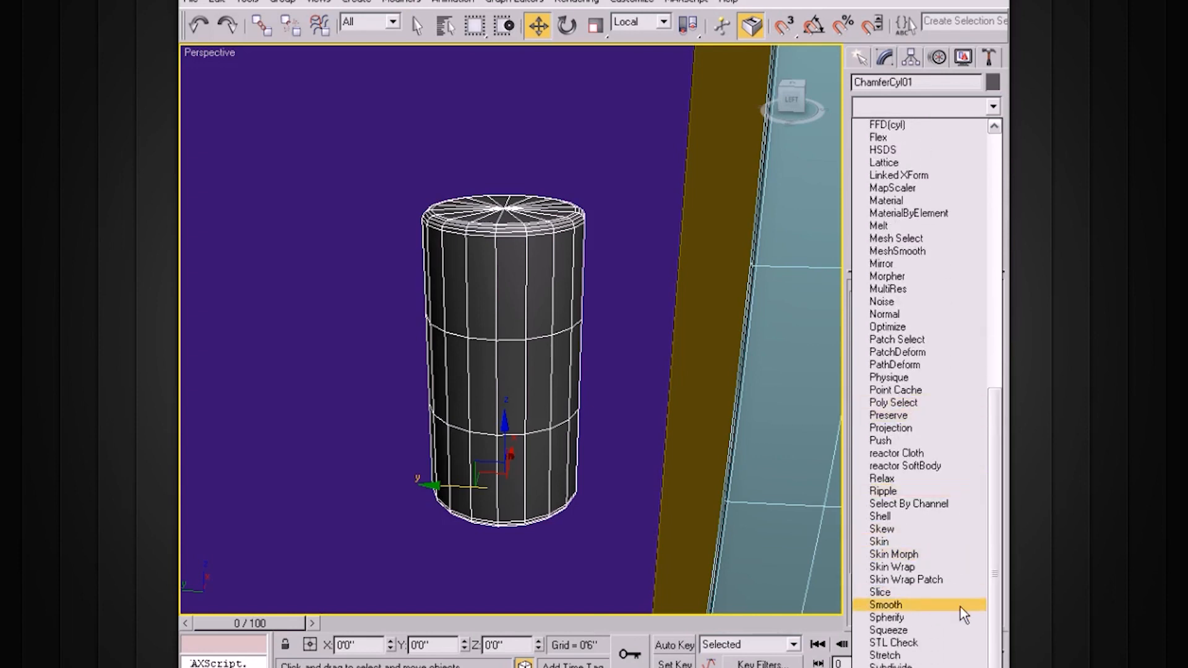
{"action": "left_click_drag", "start_coordinate": [994, 634], "coordinate": [994, 667]}
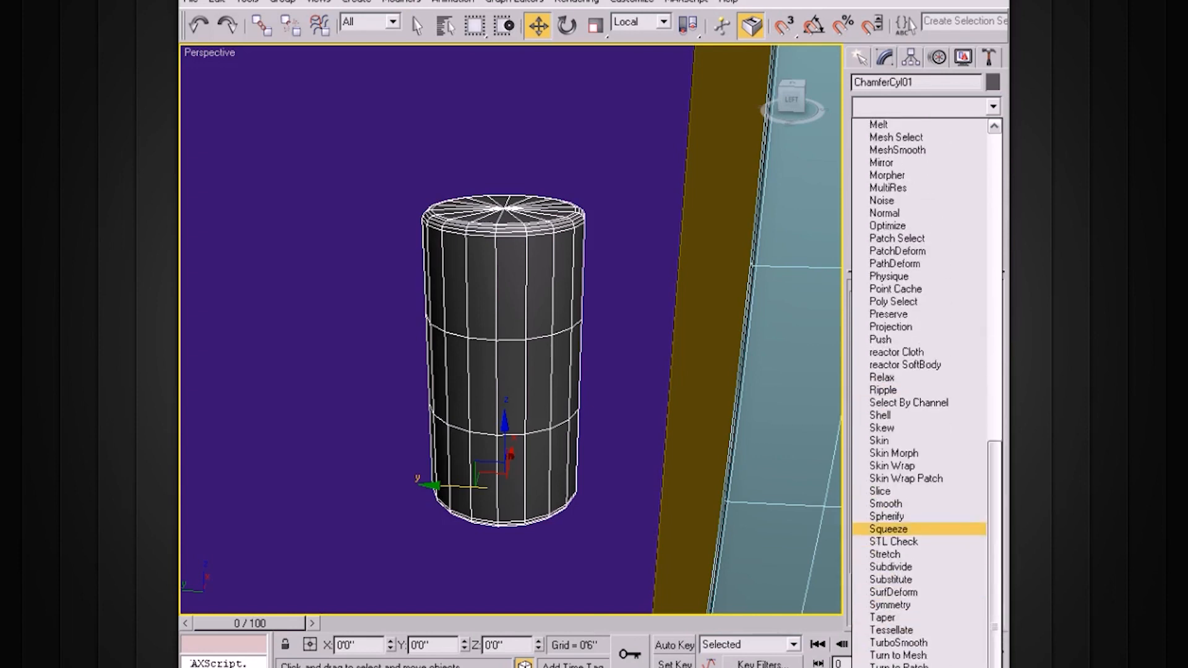
{"action": "left_click", "coordinate": [885, 617]}
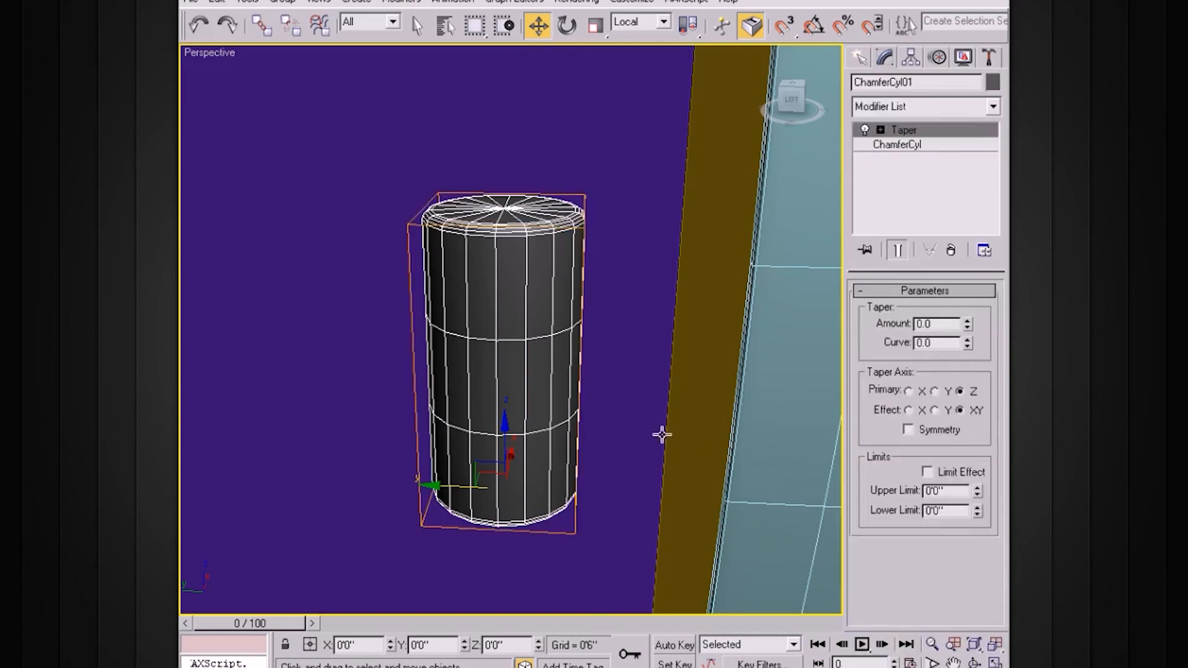
{"action": "middle_click_drag", "start_coordinate": [604, 343], "coordinate": [621, 327], "text": "alt"}
{"action": "left_click_drag", "start_coordinate": [968, 330], "coordinate": [946, 379]}
{"action": "middle_click_drag", "start_coordinate": [611, 347], "coordinate": [585, 342], "text": "alt"}
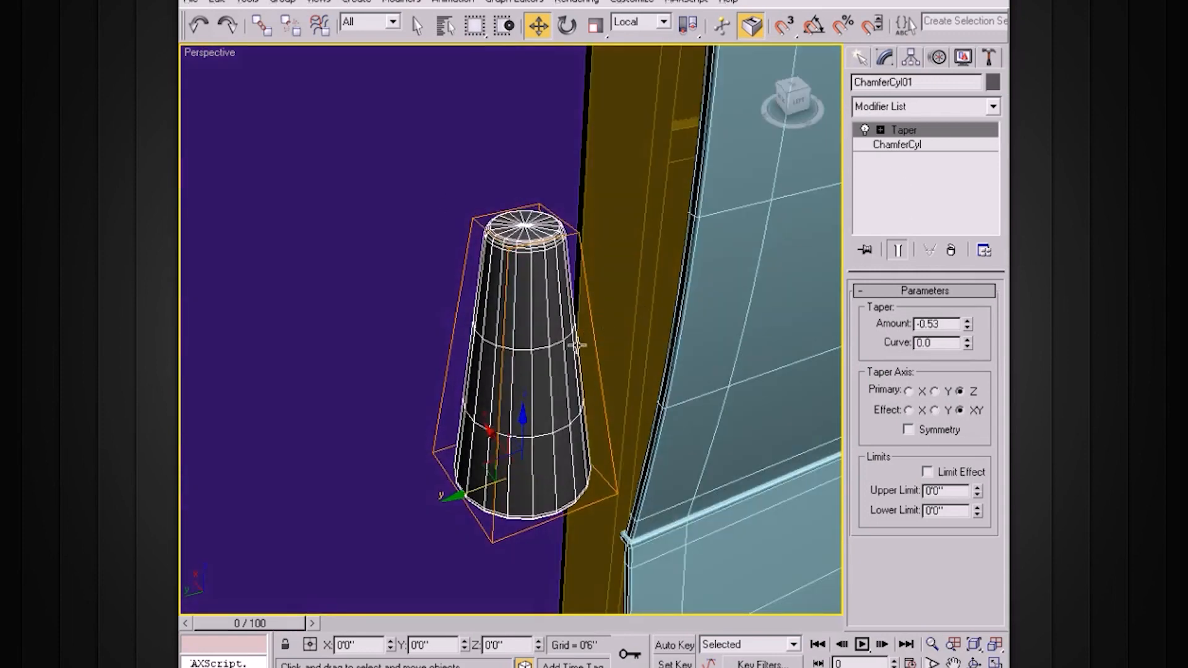
Step: Collapse the tapered cylinder's whole modifier stack and convert the object to an Editable Poly
{"action": "right_click", "coordinate": [920, 136]}
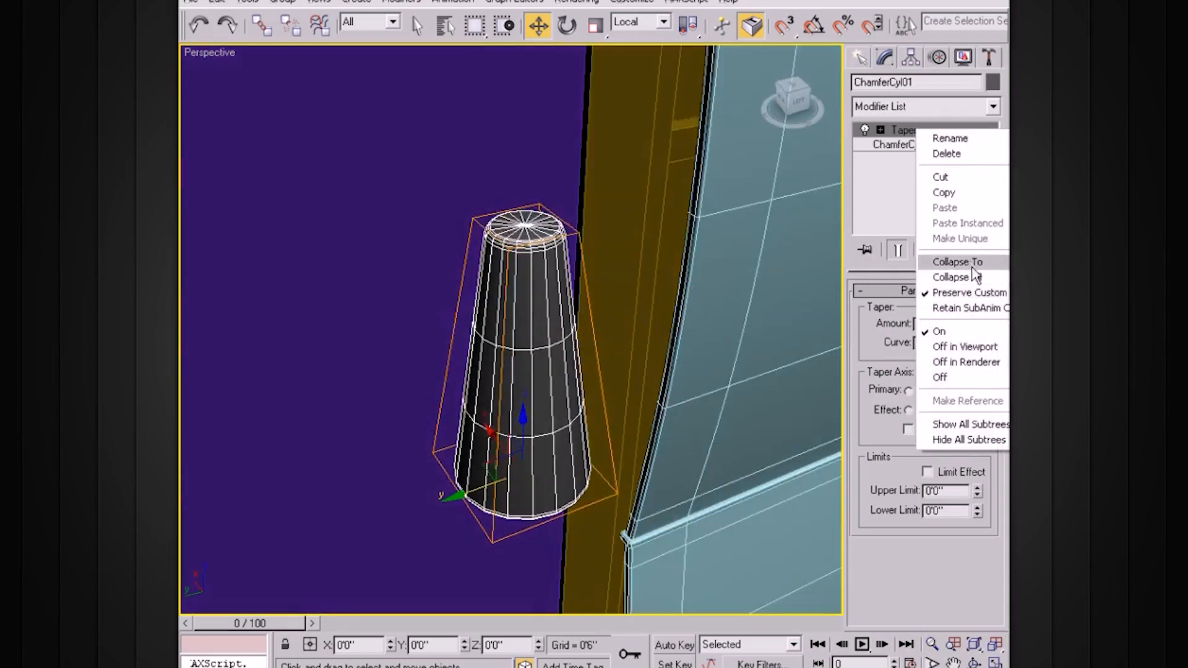
{"action": "left_click", "coordinate": [947, 278]}
{"action": "left_click", "coordinate": [679, 385]}
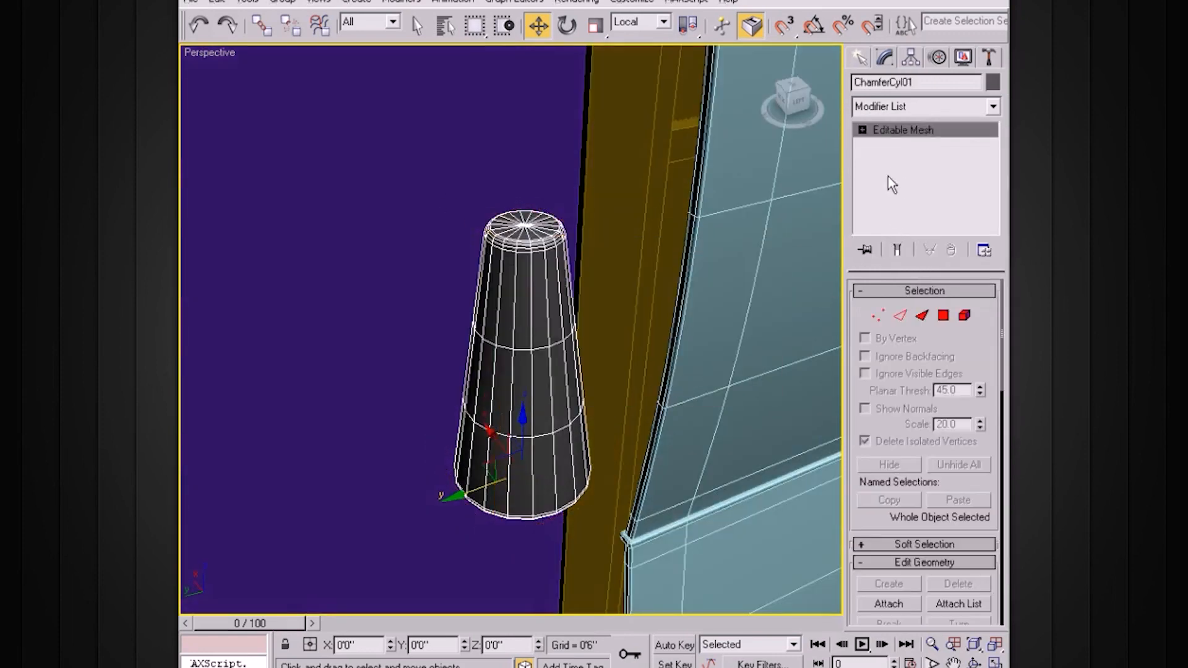
{"action": "right_click", "coordinate": [885, 130]}
{"action": "left_click", "coordinate": [918, 236]}
Step: Select all 18 triangular polygons of the tapered cylinder's top cap at polygon level
{"action": "left_click", "coordinate": [862, 130]}
{"action": "left_click", "coordinate": [899, 188]}
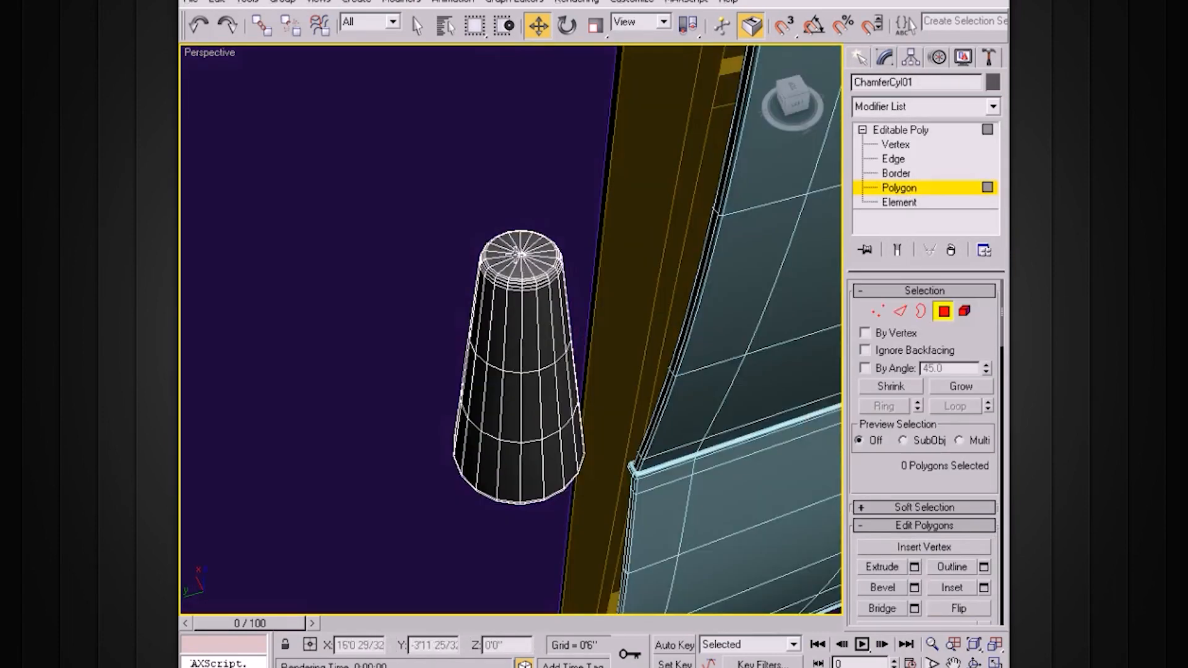
{"action": "left_click", "coordinate": [502, 254]}
{"action": "scroll", "coordinate": [578, 272], "scroll_direction": "up", "scroll_amount": 5}
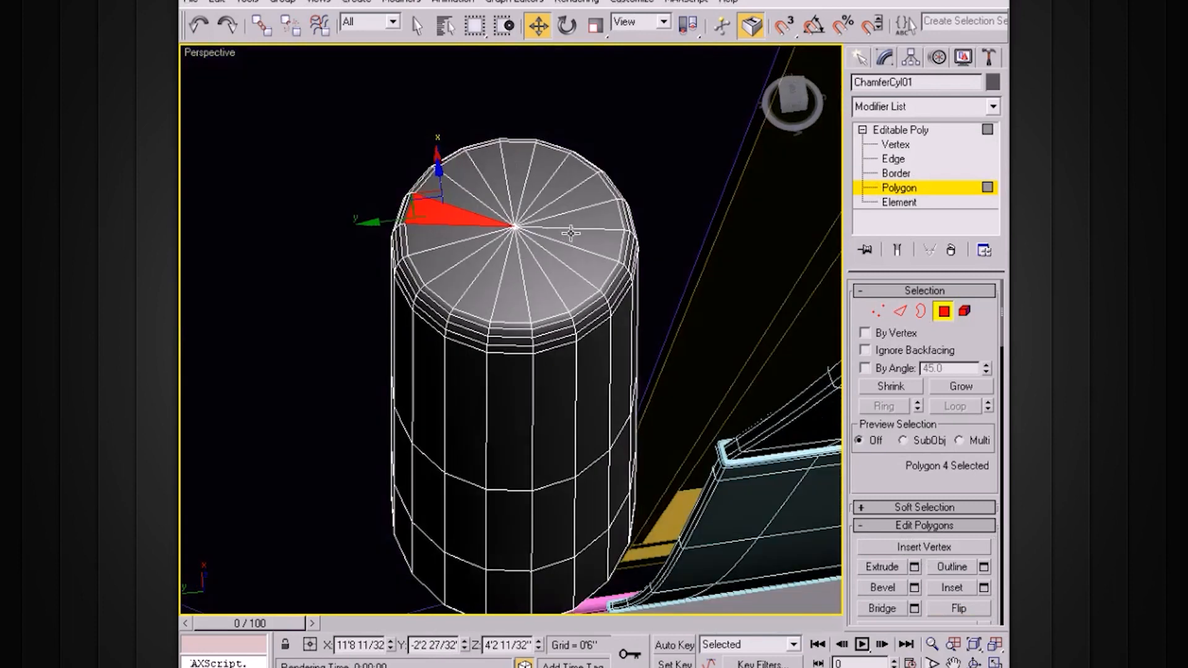
{"action": "left_click", "coordinate": [450, 270], "text": "ctrl"}
{"action": "left_click", "coordinate": [451, 281], "text": "ctrl"}
{"action": "left_click", "coordinate": [475, 293], "text": "ctrl"}
{"action": "left_click", "coordinate": [493, 295], "text": "ctrl"}
{"action": "left_click", "coordinate": [517, 295], "text": "ctrl"}
{"action": "left_click", "coordinate": [534, 295], "text": "ctrl"}
{"action": "left_click", "coordinate": [552, 292], "text": "ctrl"}
{"action": "left_click", "coordinate": [572, 283], "text": "ctrl"}
{"action": "left_click", "coordinate": [588, 265], "text": "ctrl"}
{"action": "left_click", "coordinate": [590, 246], "text": "ctrl"}
{"action": "left_click", "coordinate": [595, 246], "text": "ctrl"}
{"action": "left_click", "coordinate": [594, 244], "text": "ctrl"}
{"action": "left_click", "coordinate": [586, 225], "text": "ctrl"}
{"action": "left_click", "coordinate": [567, 201], "text": "ctrl"}
{"action": "left_click", "coordinate": [541, 188], "text": "ctrl"}
{"action": "left_click", "coordinate": [523, 180], "text": "ctrl"}
{"action": "left_click", "coordinate": [485, 177], "text": "ctrl"}
{"action": "left_click", "coordinate": [467, 191], "text": "ctrl"}
{"action": "left_click", "coordinate": [450, 210], "text": "ctrl"}
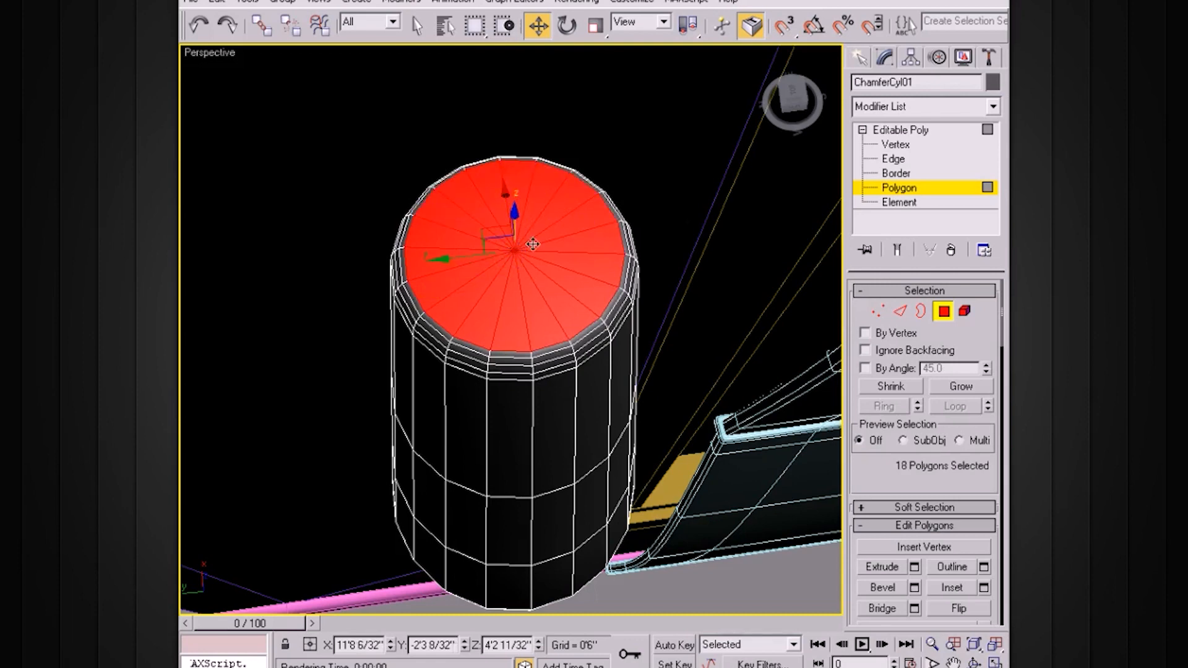
Step: Inset the selected top cap polygons as a group by 0'0 16/32"
{"action": "middle_click_drag", "start_coordinate": [534, 246], "coordinate": [549, 229], "text": "alt"}
{"action": "left_click", "coordinate": [983, 587]}
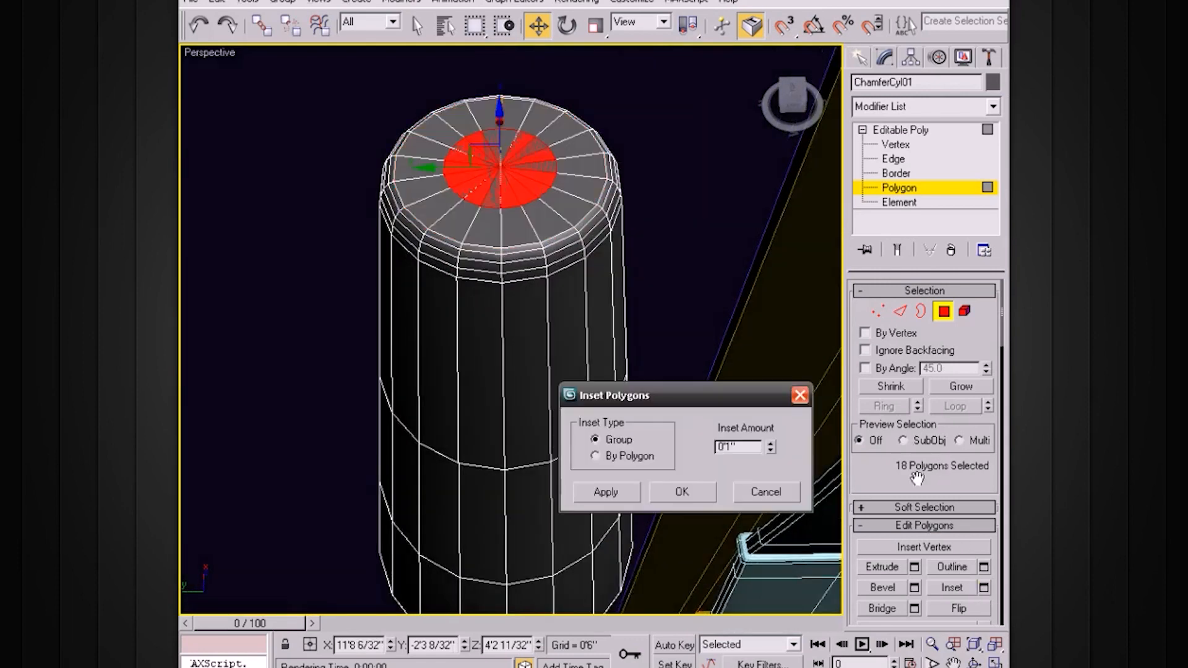
{"action": "left_click_drag", "start_coordinate": [775, 452], "coordinate": [774, 497]}
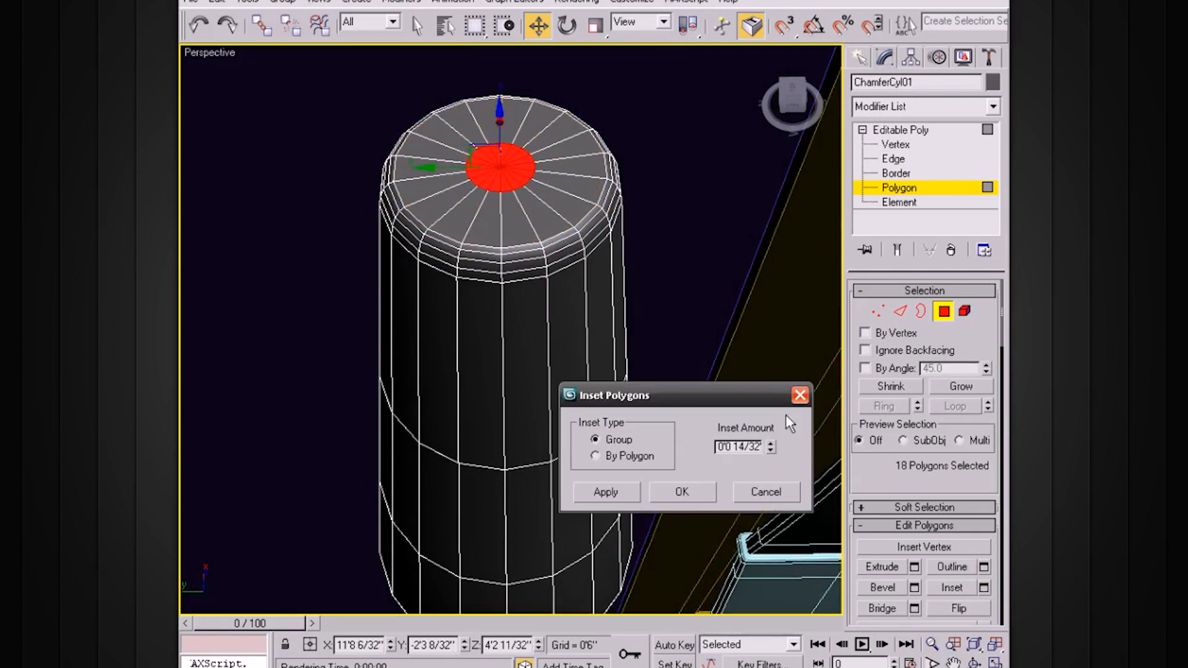
{"action": "left_click_drag", "start_coordinate": [770, 447], "coordinate": [770, 440]}
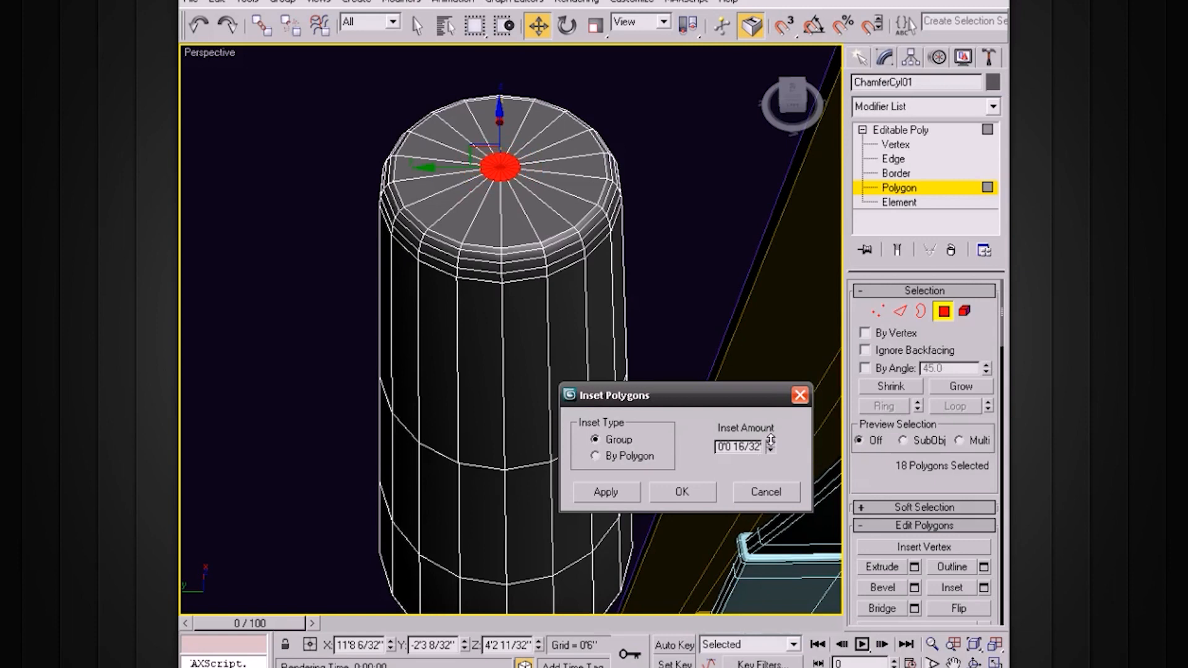
{"action": "left_click", "coordinate": [706, 492]}
{"action": "middle_click_drag", "start_coordinate": [696, 432], "coordinate": [790, 460], "text": "alt"}
{"action": "scroll", "coordinate": [690, 377], "scroll_direction": "down", "scroll_amount": 7}
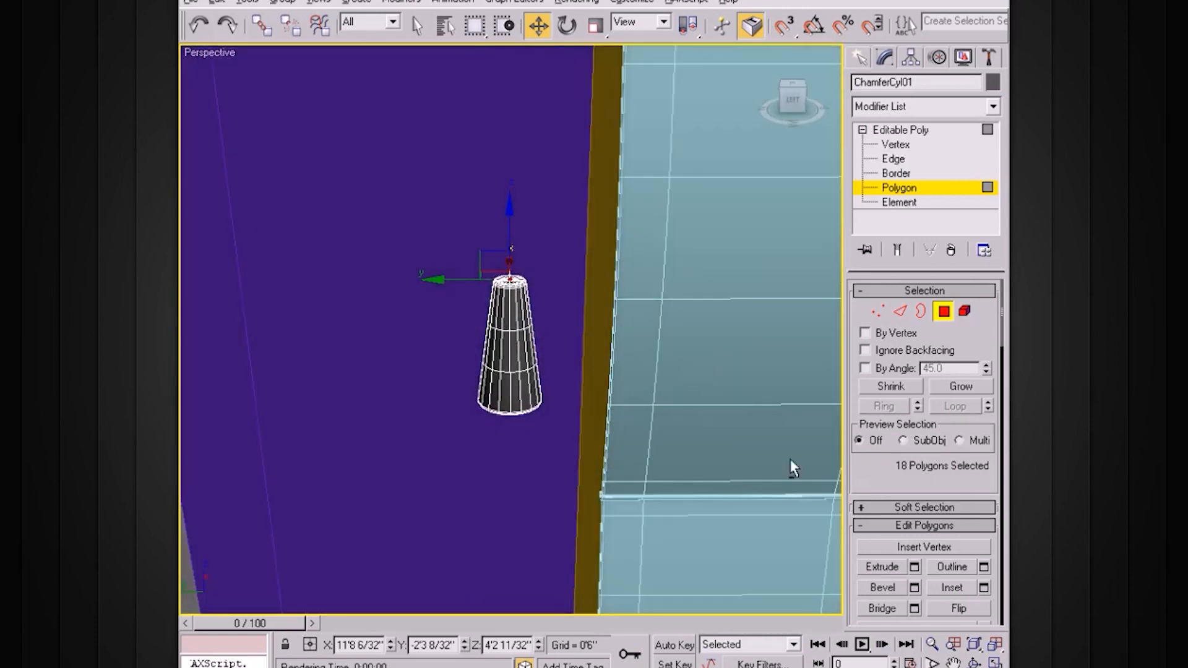
Step: Extrude the selected top cap polygons as a group by 2'11 3/32" to form the pull cord, and return to object level
{"action": "left_click", "coordinate": [915, 567]}
{"action": "middle_click_drag", "start_coordinate": [540, 373], "coordinate": [811, 413], "text": "alt"}
{"action": "scroll", "coordinate": [816, 416], "scroll_direction": "down", "scroll_amount": 7}
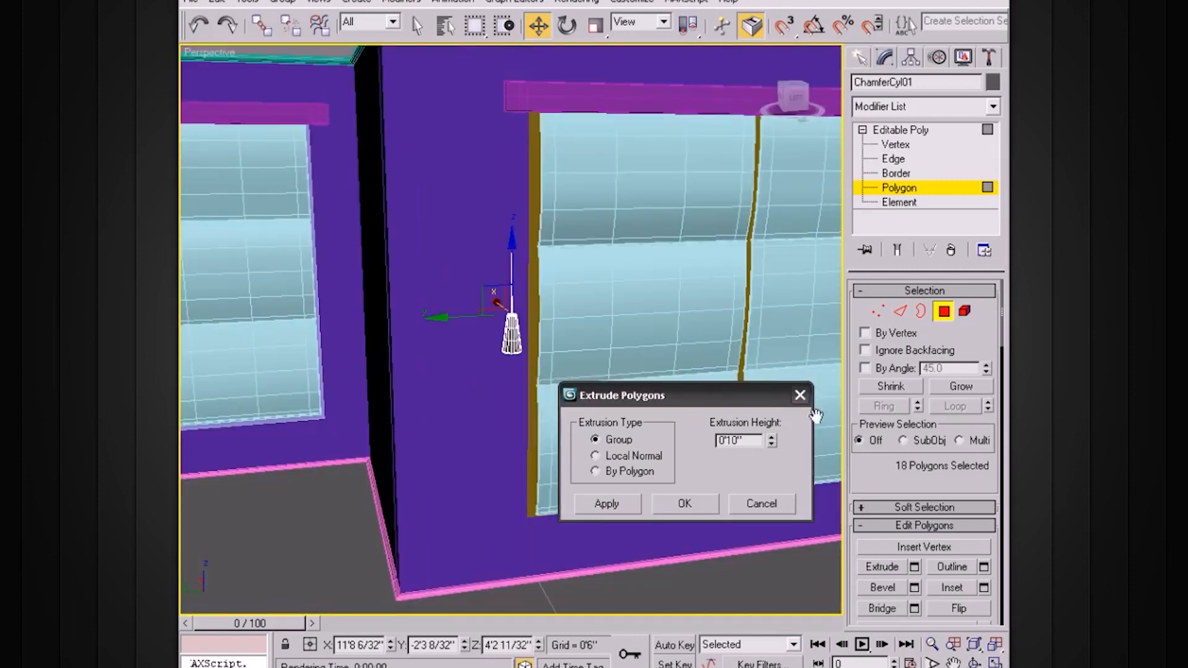
{"action": "left_click_drag", "start_coordinate": [771, 440], "coordinate": [762, 222]}
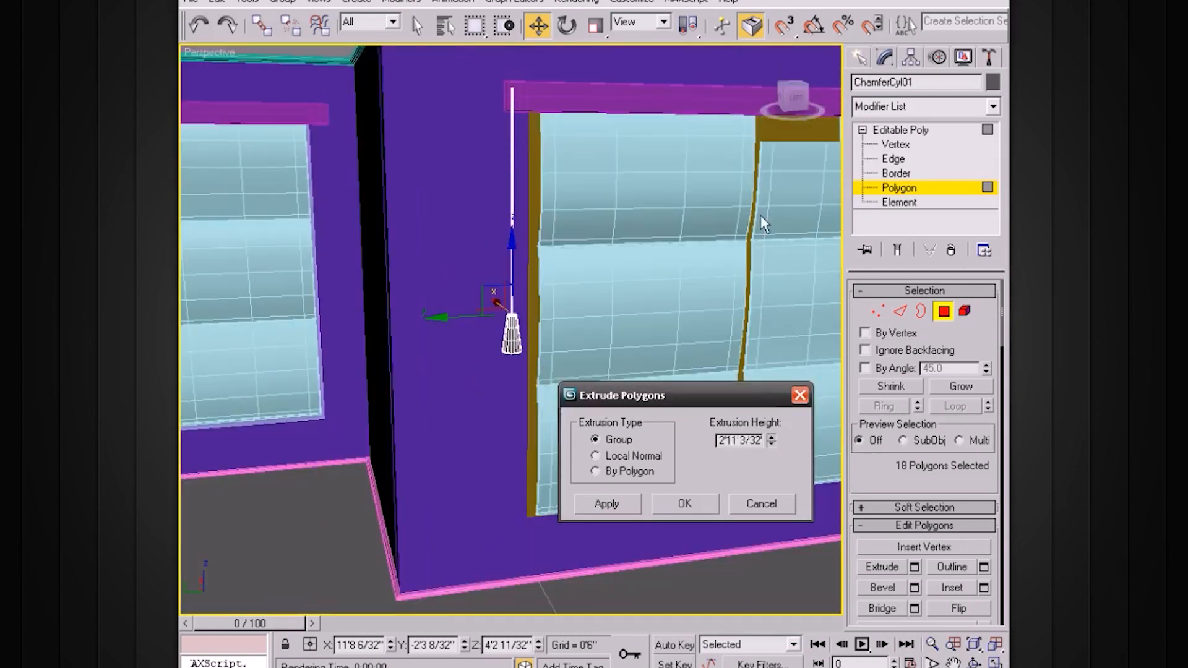
{"action": "left_click", "coordinate": [687, 503]}
{"action": "left_click", "coordinate": [665, 430]}
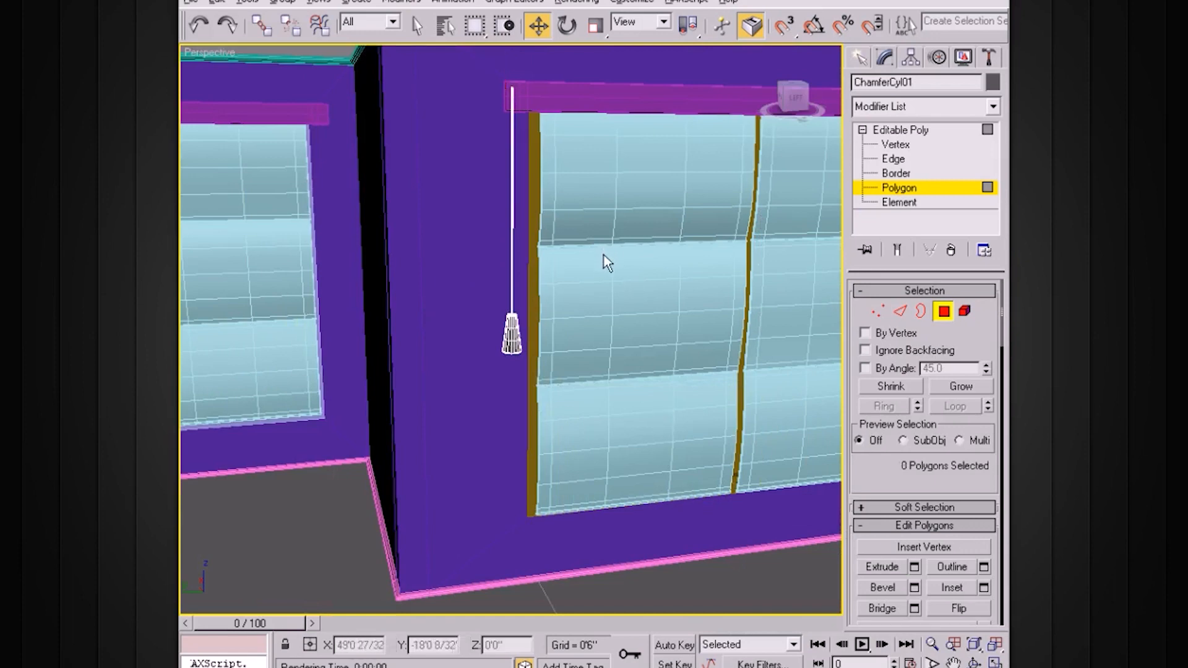
{"action": "middle_click_drag", "start_coordinate": [604, 255], "coordinate": [604, 310], "text": "alt"}
{"action": "left_click", "coordinate": [895, 131]}
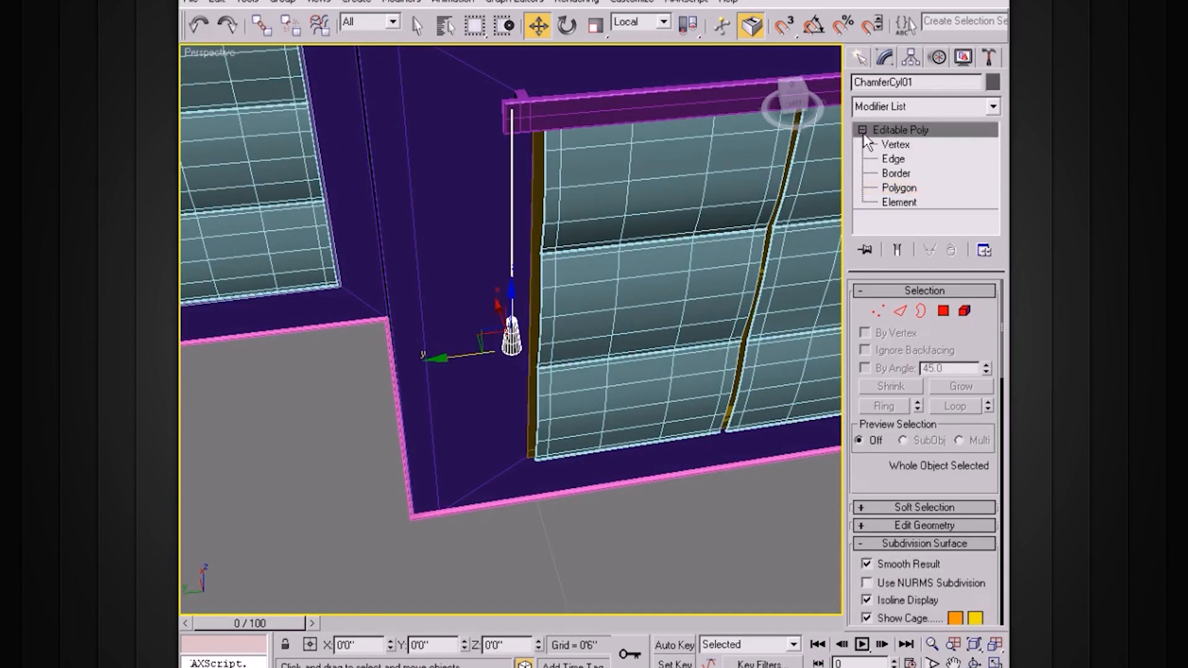
Step: Scale the whole pull cord with its knob uniformly down to 50 percent
{"action": "middle_click_drag", "start_coordinate": [693, 291], "coordinate": [667, 247], "text": "alt"}
{"action": "key", "text": "r"}
{"action": "left_click_drag", "start_coordinate": [514, 346], "coordinate": [454, 438]}
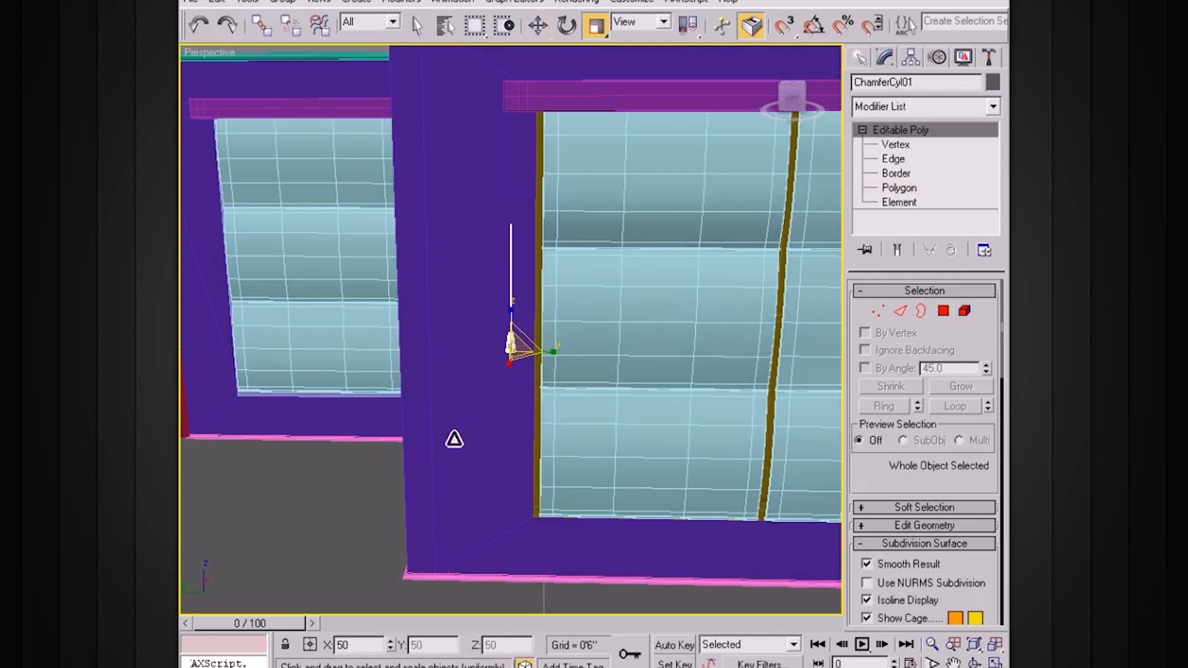
Step: Position the scaled pull cord against the wall beside the large window's frame
{"action": "key", "text": "w"}
{"action": "middle_click_drag", "start_coordinate": [542, 344], "coordinate": [520, 365], "text": "alt"}
{"action": "left_click_drag", "start_coordinate": [470, 370], "coordinate": [422, 369]}
{"action": "middle_click_drag", "start_coordinate": [421, 369], "coordinate": [468, 372], "text": "alt"}
{"action": "left_click_drag", "start_coordinate": [445, 365], "coordinate": [469, 354]}
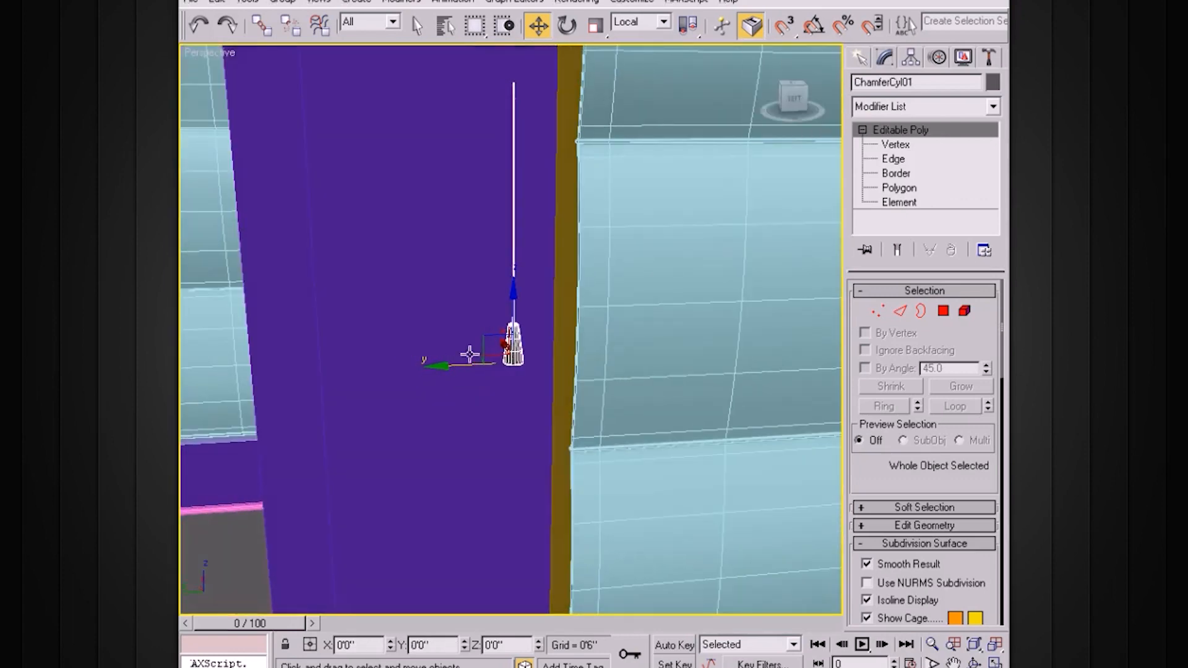
Step: Raise the 18 vertices at the cord's upper end to about Z 7'0" to meet the blind's header box, and leave vertex level
{"action": "left_click", "coordinate": [895, 146]}
{"action": "scroll", "coordinate": [668, 208], "scroll_direction": "down", "scroll_amount": 3}
{"action": "middle_click_drag", "start_coordinate": [668, 208], "coordinate": [644, 193], "text": "alt"}
{"action": "left_click_drag", "start_coordinate": [591, 150], "coordinate": [469, 203]}
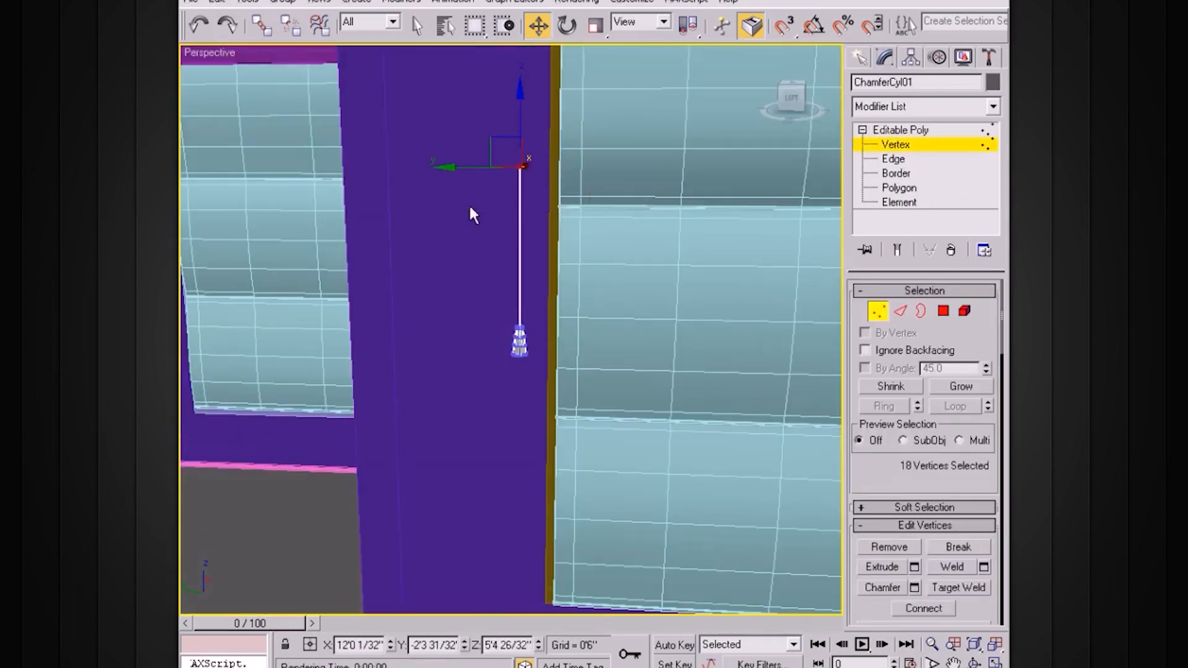
{"action": "scroll", "coordinate": [580, 210], "scroll_direction": "down", "scroll_amount": 3}
{"action": "left_click_drag", "start_coordinate": [520, 143], "coordinate": [513, 27]}
{"action": "mouse_move", "coordinate": [549, 102]}
{"action": "middle_mouse_down", "text": "alt"}
{"action": "mouse_move", "coordinate": [566, 207]}
{"action": "mouse_move", "coordinate": [560, 82]}
{"action": "mouse_move", "coordinate": [567, 116]}
{"action": "middle_mouse_up", "text": "alt"}
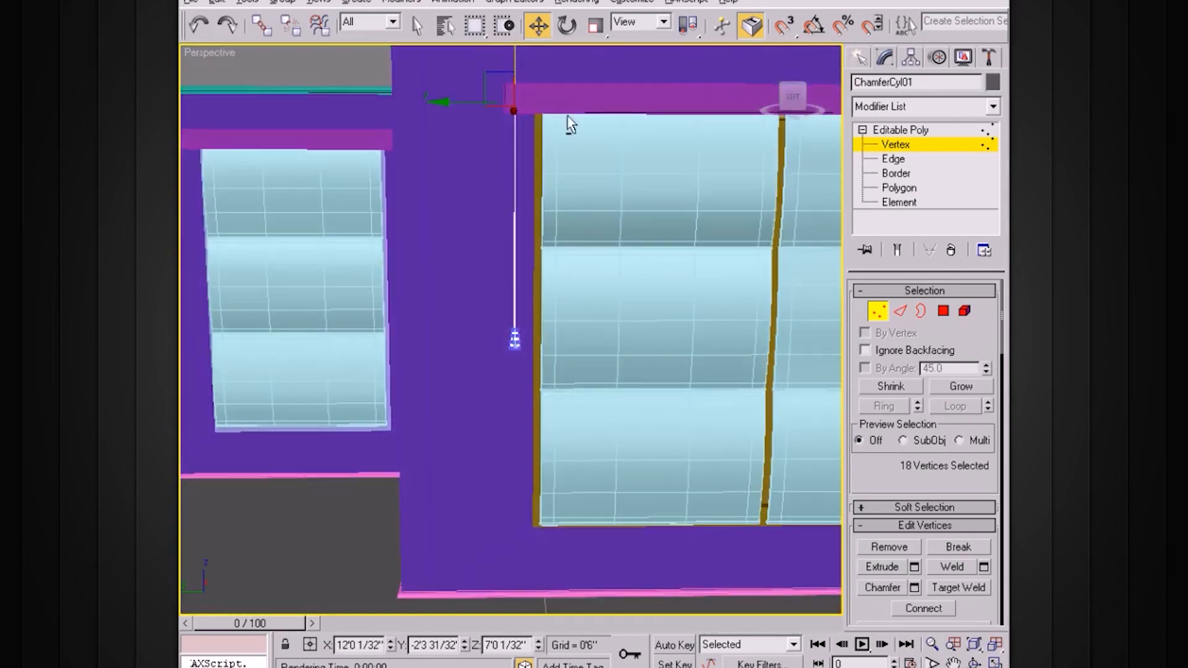
{"action": "left_click", "coordinate": [890, 131]}
{"action": "left_click", "coordinate": [863, 130]}
Step: Clone the pull cord as one copy between the original and the window frame, and lower the copy so its knob hangs below the first
{"action": "middle_click_drag", "start_coordinate": [572, 257], "coordinate": [624, 324], "text": "alt"}
{"action": "scroll", "coordinate": [612, 290], "scroll_direction": "up", "scroll_amount": 4}
{"action": "left_click_drag", "start_coordinate": [448, 359], "coordinate": [464, 361], "text": "shift"}
{"action": "left_click", "coordinate": [596, 408]}
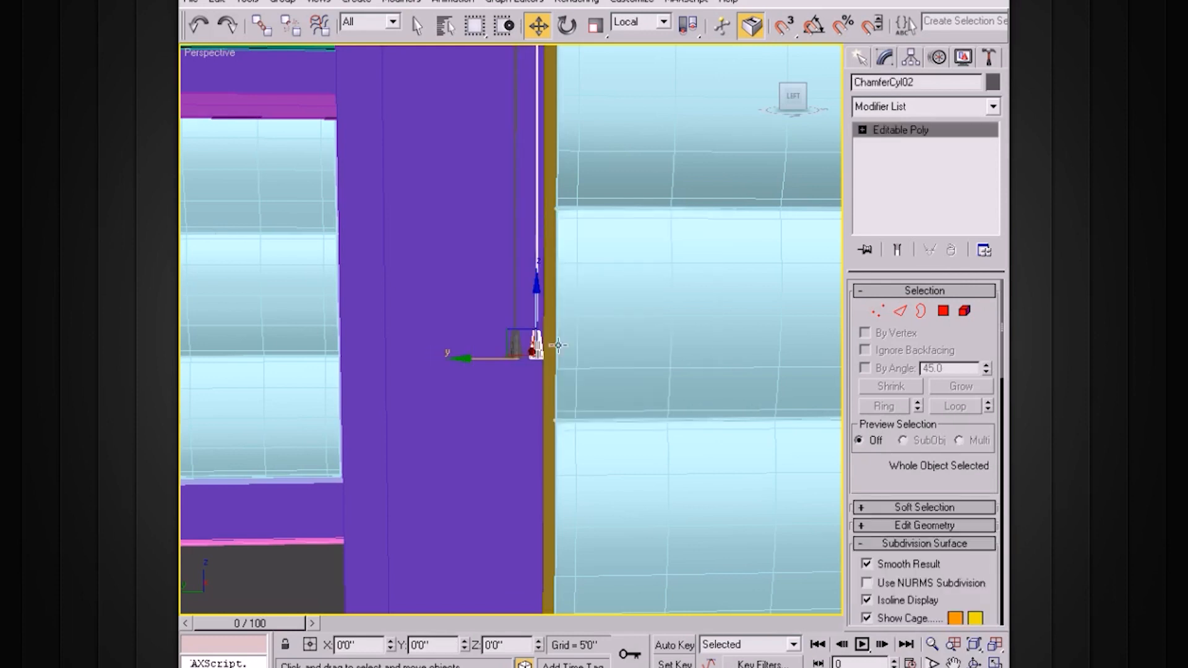
{"action": "left_click_drag", "start_coordinate": [537, 296], "coordinate": [538, 336]}
{"action": "middle_click_drag", "start_coordinate": [761, 233], "coordinate": [742, 393]}
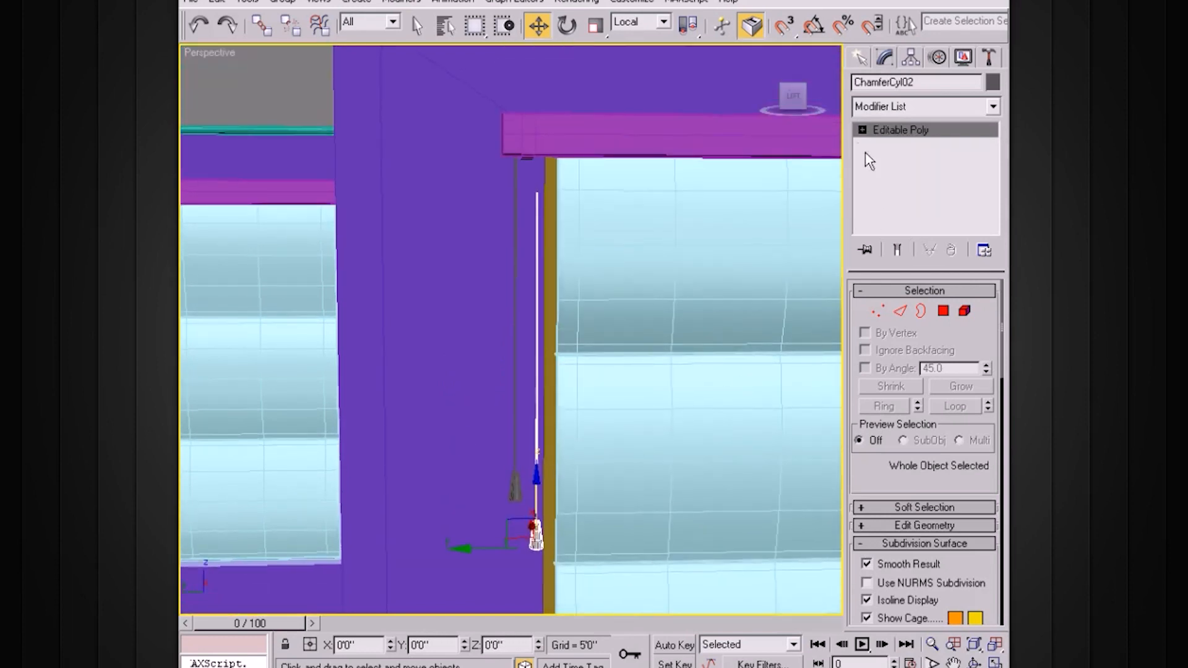
Step: Raise the copied cord's 18 upper-end vertices to the underside of the header box and return to object level
{"action": "left_click", "coordinate": [861, 130]}
{"action": "left_click", "coordinate": [894, 144]}
{"action": "left_click_drag", "start_coordinate": [538, 123], "coordinate": [539, 117]}
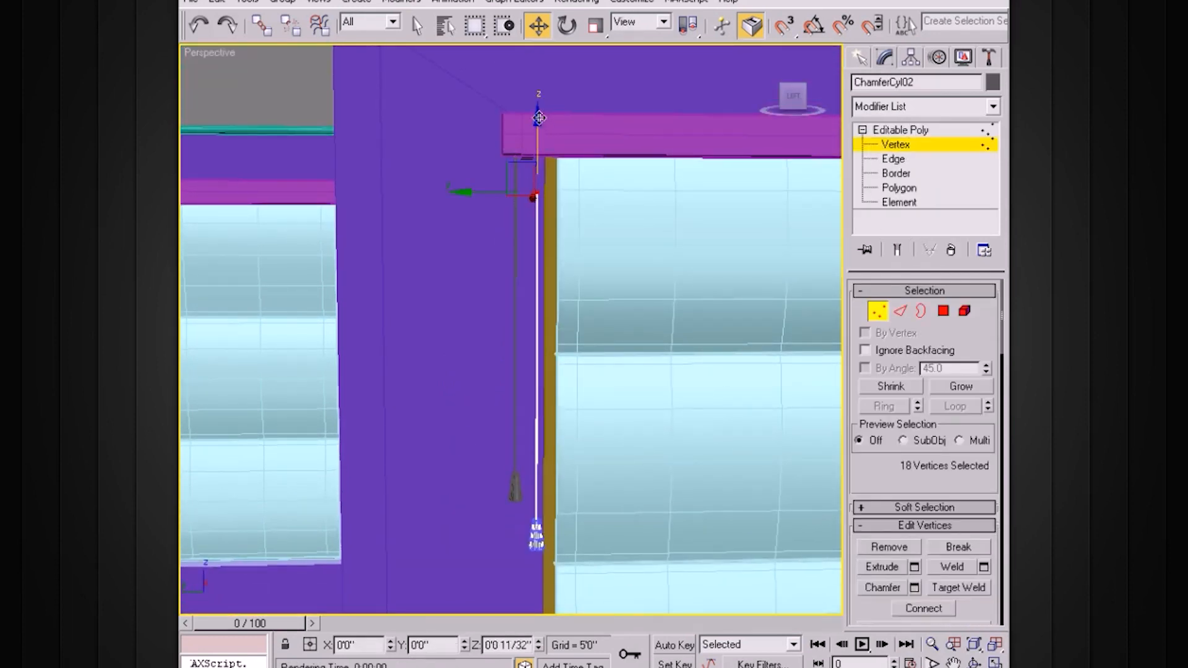
{"action": "left_click_drag", "start_coordinate": [538, 72], "coordinate": [539, 69]}
{"action": "left_click", "coordinate": [880, 132]}
{"action": "left_click", "coordinate": [862, 130]}
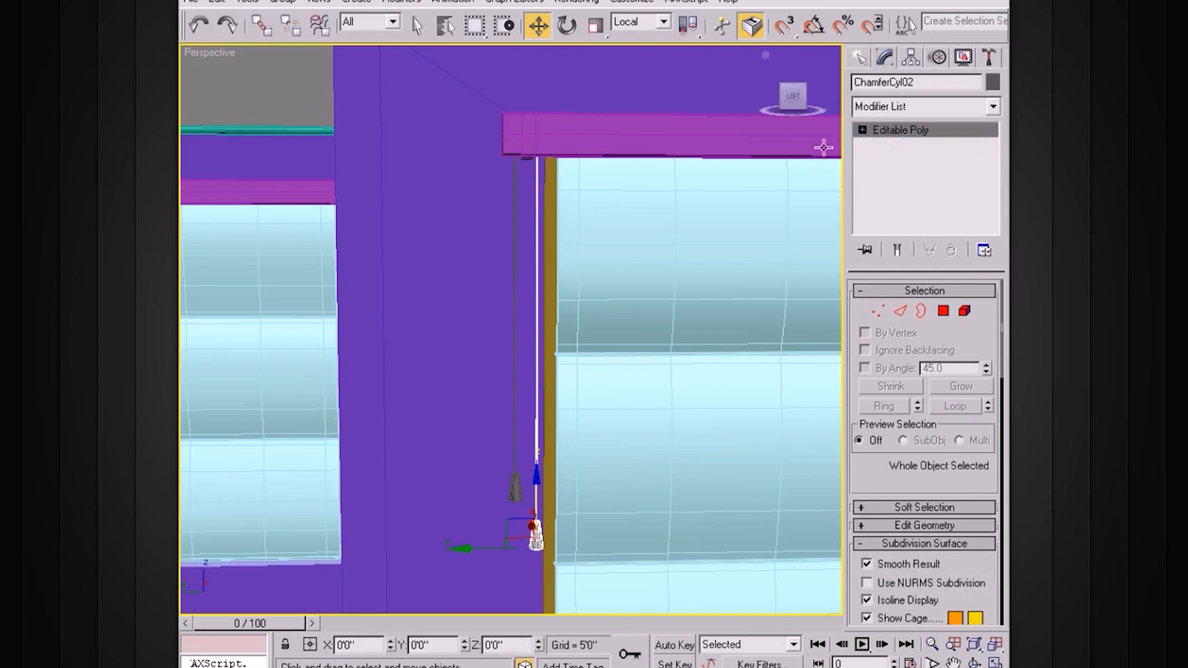
Step: Examine the pair of pull cords beside the large window's blinds from several angles
{"action": "middle_click_drag", "start_coordinate": [637, 290], "coordinate": [680, 294], "text": "alt"}
{"action": "left_click", "coordinate": [680, 295]}
{"action": "scroll", "coordinate": [665, 371], "scroll_direction": "down", "scroll_amount": 5}
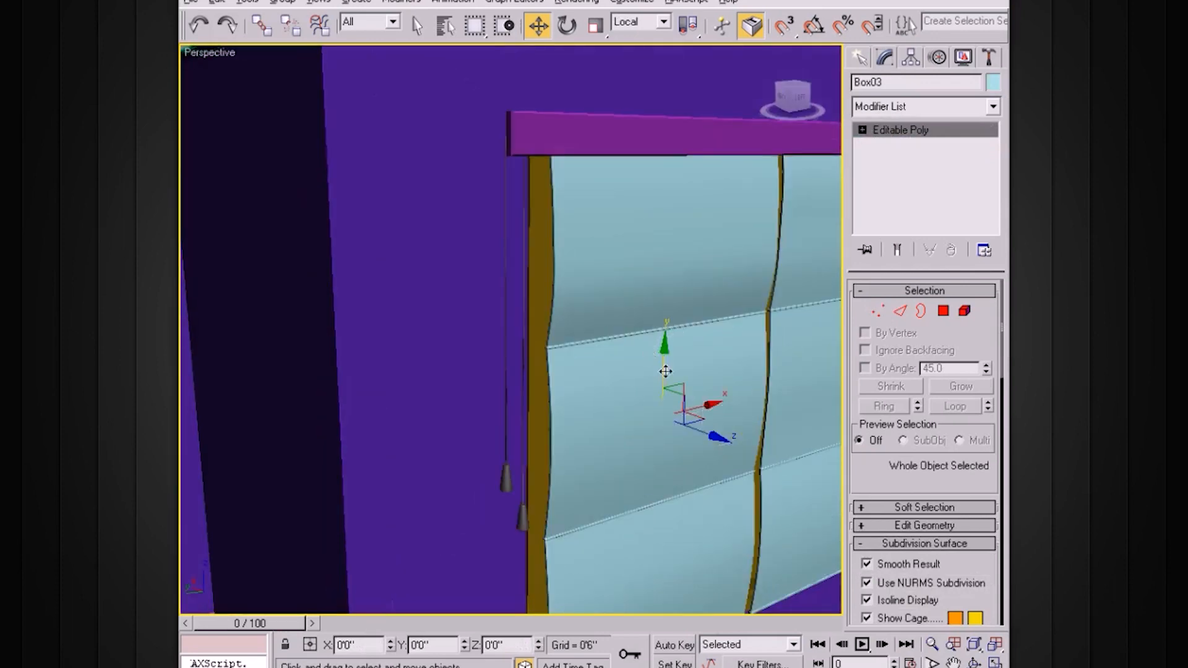
{"action": "middle_click_drag", "start_coordinate": [668, 385], "coordinate": [588, 365]}
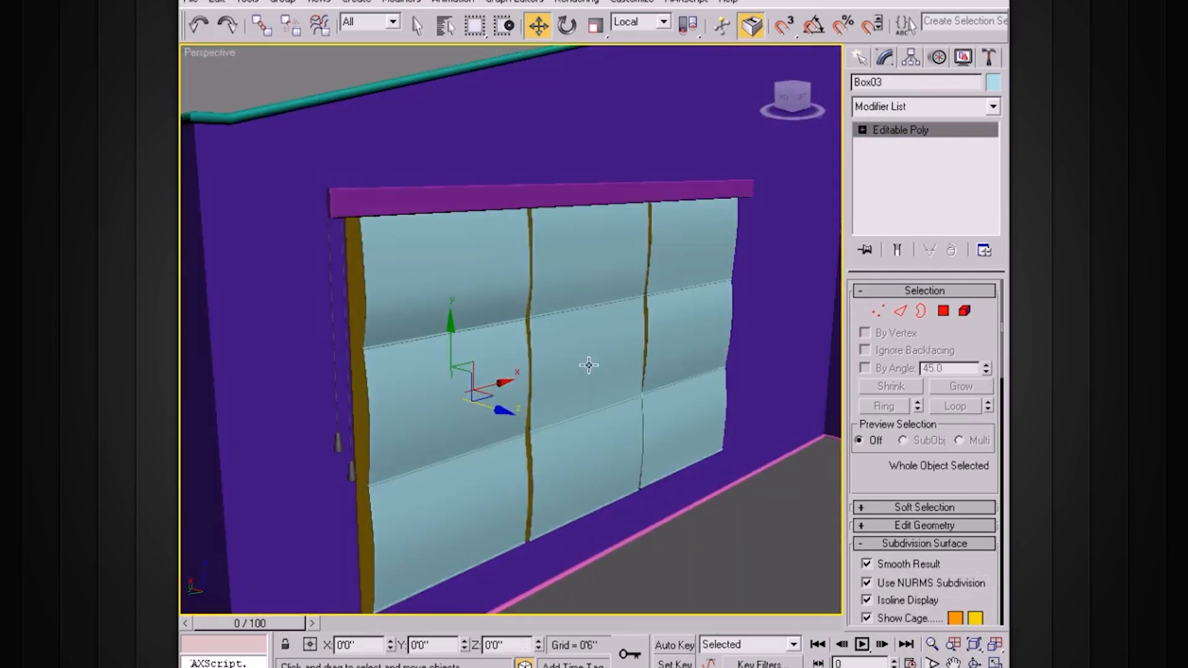
{"action": "middle_click_drag", "start_coordinate": [629, 438], "coordinate": [691, 266], "text": "alt"}
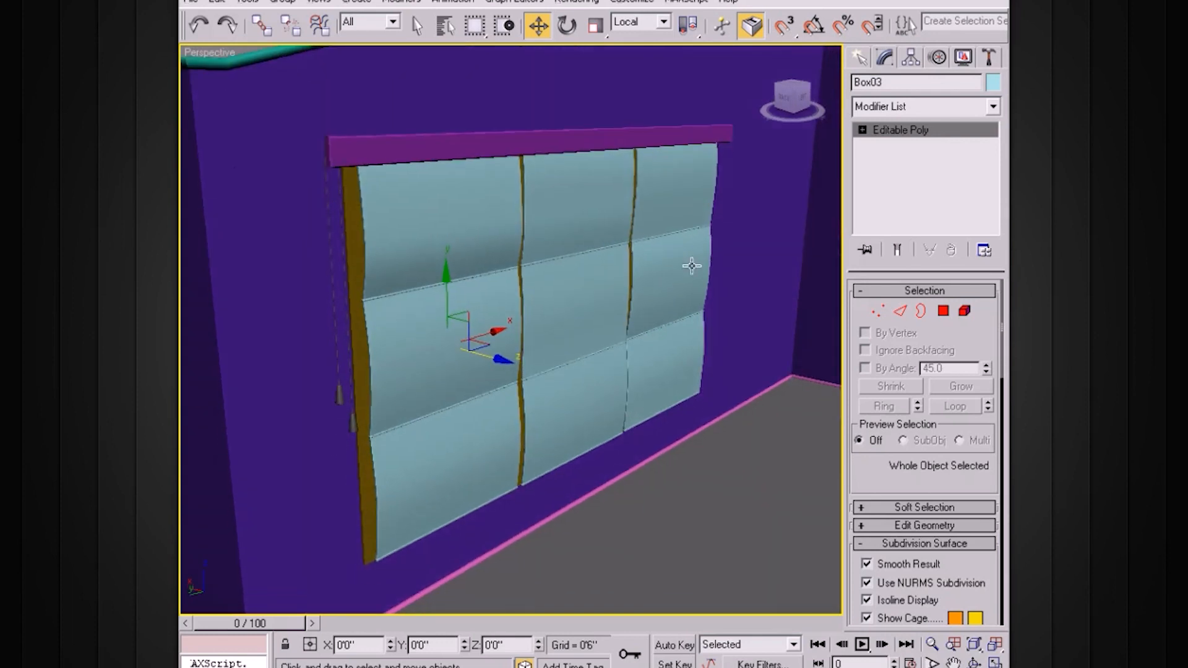
{"action": "middle_click_drag", "start_coordinate": [730, 403], "coordinate": [587, 396], "text": "alt"}
{"action": "middle_click_drag", "start_coordinate": [452, 429], "coordinate": [592, 443], "text": "alt"}
{"action": "middle_click_drag", "start_coordinate": [636, 284], "coordinate": [601, 327], "text": "alt"}
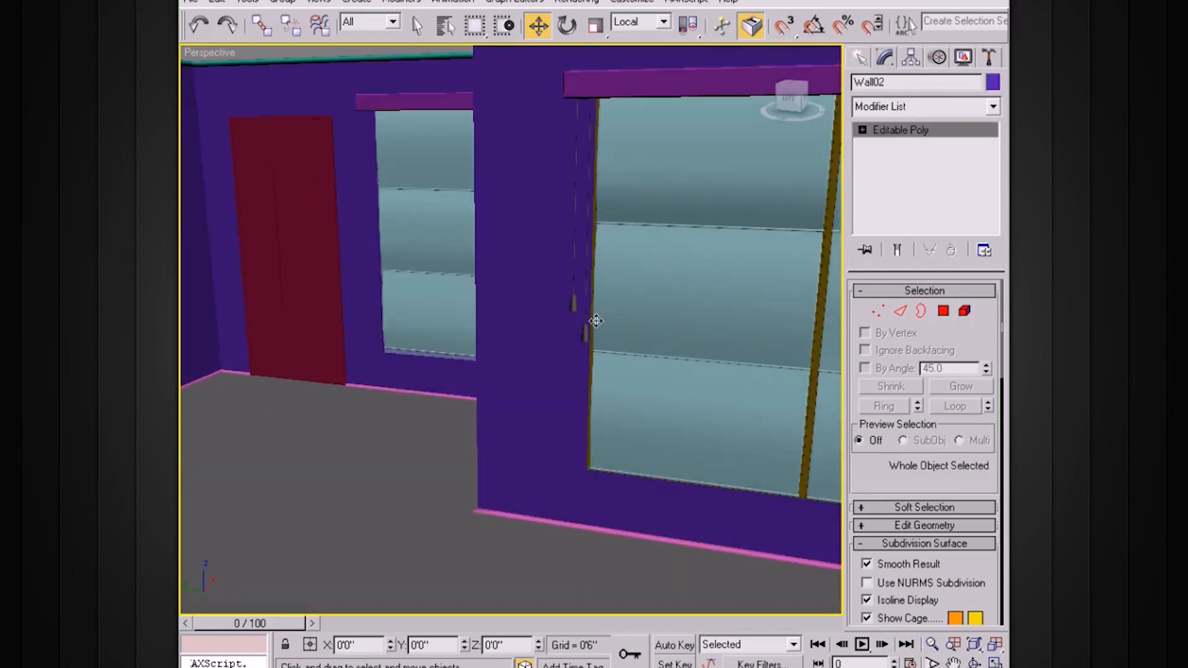
Step: Show edged faces and clone the large window's higher pull cord as one copy toward the smaller window by the door
{"action": "key", "text": "F4"}
{"action": "left_click", "coordinate": [573, 304]}
{"action": "left_click_drag", "start_coordinate": [523, 305], "coordinate": [266, 288], "text": "shift"}
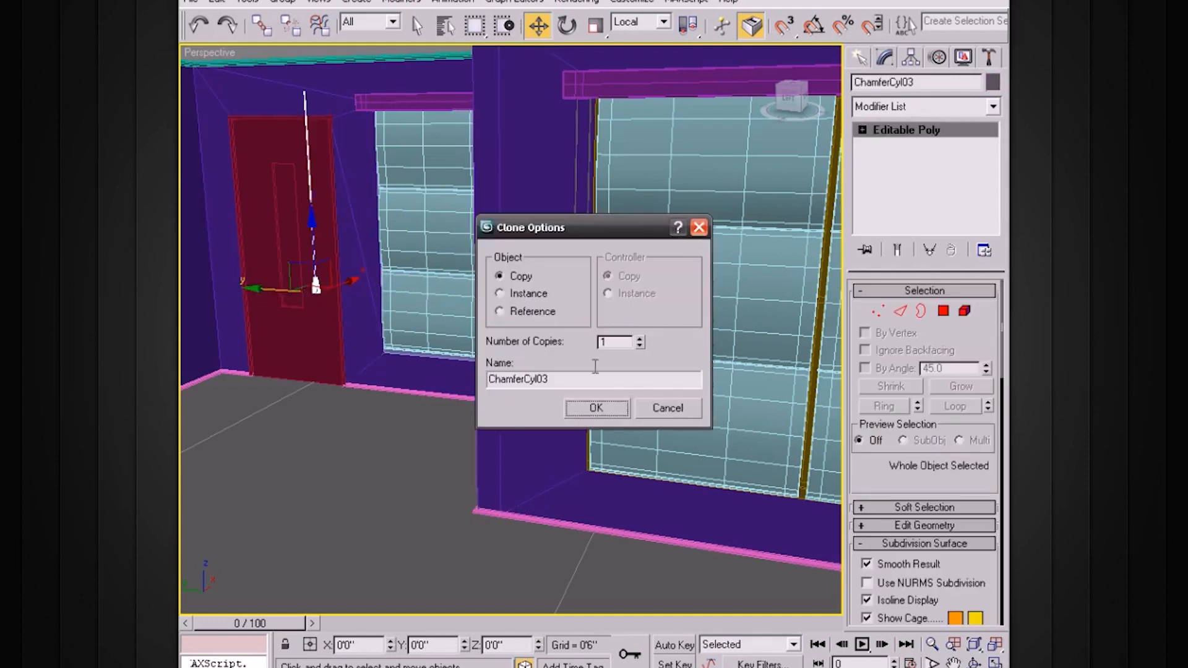
{"action": "left_click", "coordinate": [576, 403]}
Step: Position the new pull cord under the door-side end of the smaller window's header box
{"action": "mouse_move", "coordinate": [352, 284]}
{"action": "left_mouse_down"}
{"action": "mouse_move", "coordinate": [390, 247]}
{"action": "mouse_move", "coordinate": [408, 254]}
{"action": "mouse_move", "coordinate": [497, 186]}
{"action": "mouse_move", "coordinate": [398, 251]}
{"action": "mouse_move", "coordinate": [431, 261]}
{"action": "left_mouse_up"}
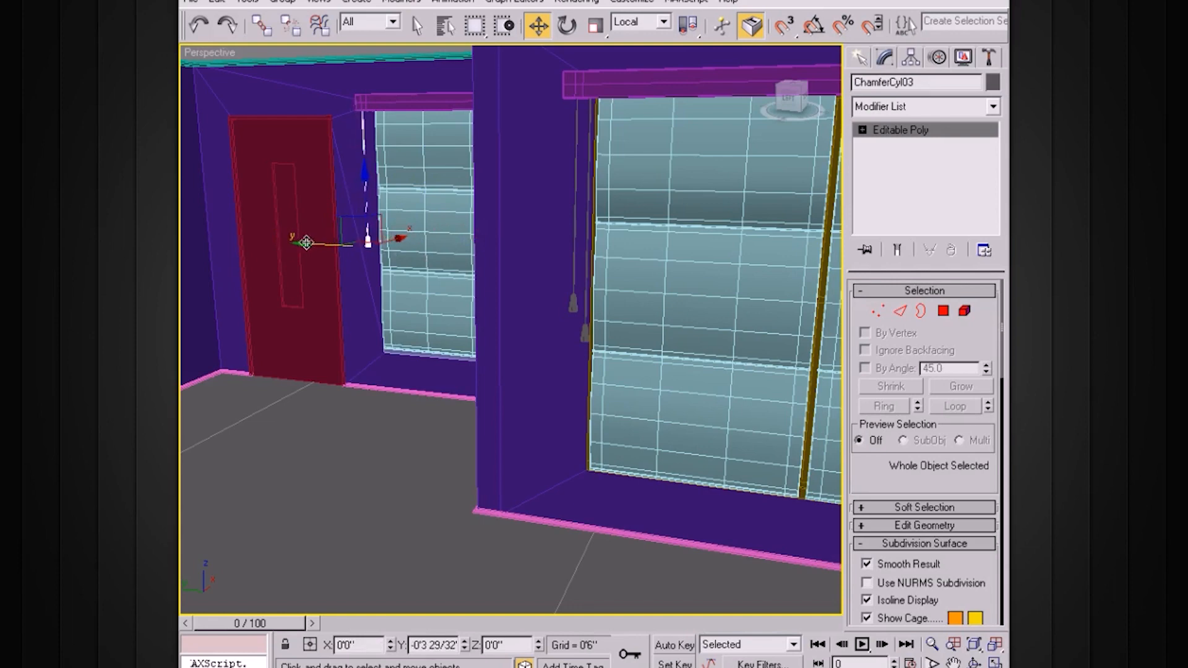
{"action": "key", "text": "z"}
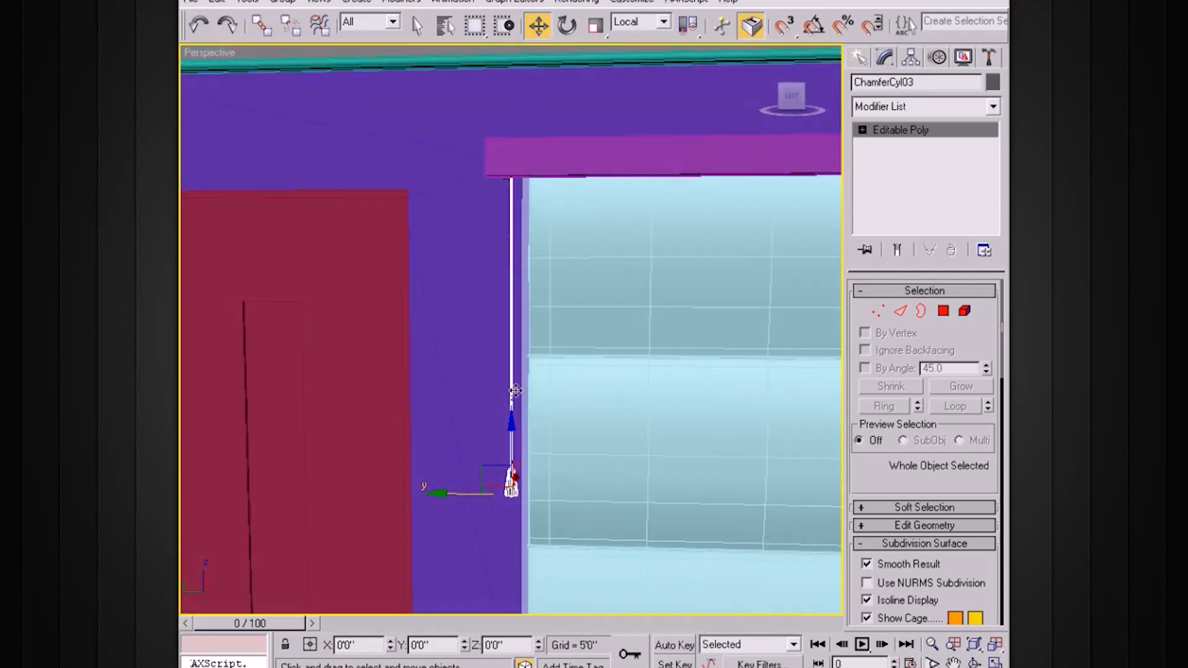
{"action": "left_click_drag", "start_coordinate": [474, 493], "coordinate": [456, 492]}
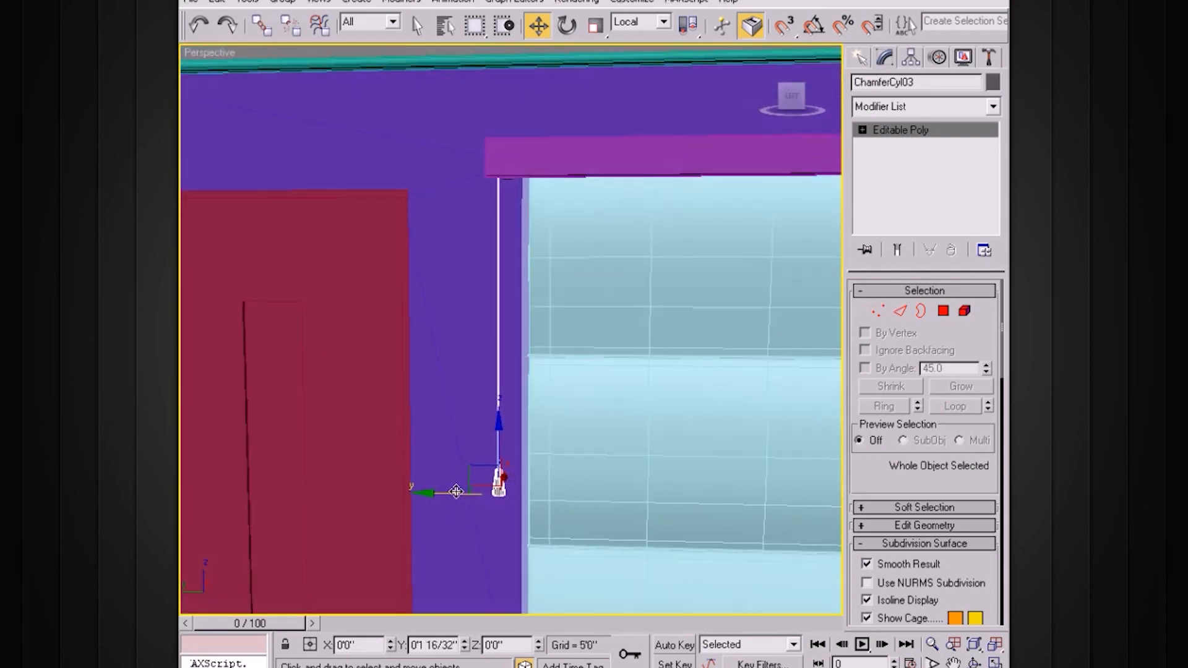
Step: Clone the smaller window's pull cord as one copy, placed slightly higher and between the first cord and the window
{"action": "middle_click_drag", "start_coordinate": [497, 480], "coordinate": [498, 471], "text": "alt"}
{"action": "mouse_move", "coordinate": [499, 431]}
{"action": "left_mouse_down", "text": "shift"}
{"action": "mouse_move", "coordinate": [436, 457]}
{"action": "mouse_move", "coordinate": [449, 457]}
{"action": "left_mouse_up", "text": "shift"}
{"action": "left_click", "coordinate": [596, 411]}
Step: Lower the second copy's 18 upper-end vertices to about Z 6'11 4/32" so the cord ends at the header box, and leave vertex level
{"action": "left_click", "coordinate": [871, 131]}
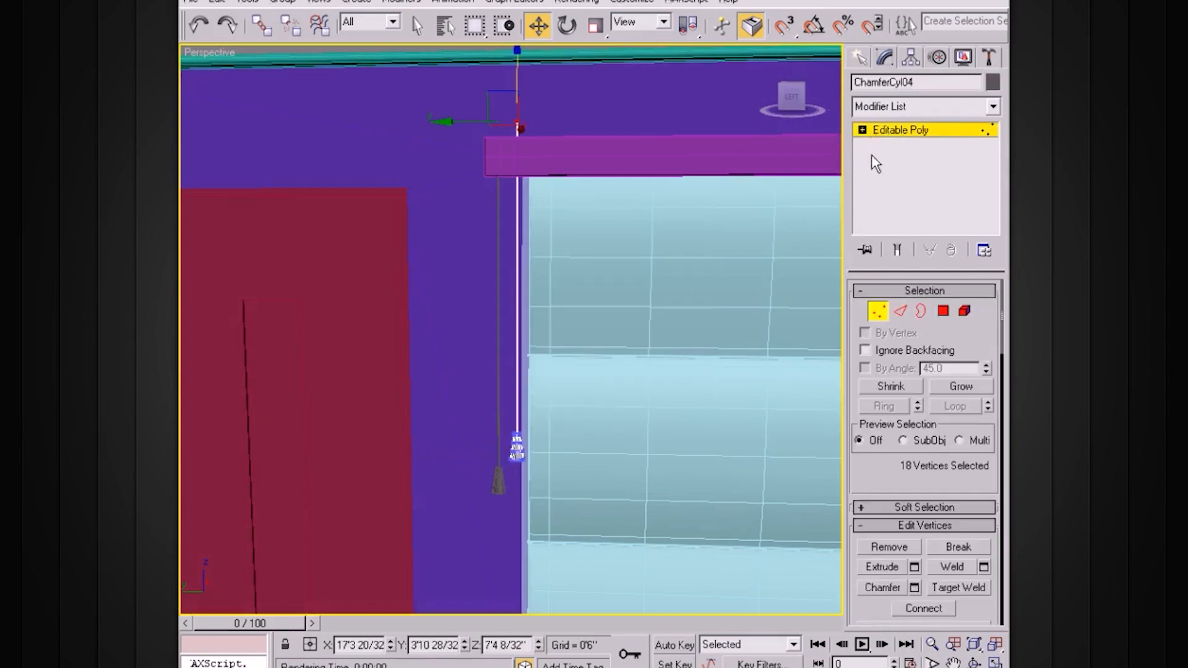
{"action": "left_click", "coordinate": [862, 130]}
{"action": "left_click", "coordinate": [875, 145]}
{"action": "left_click", "coordinate": [479, 148]}
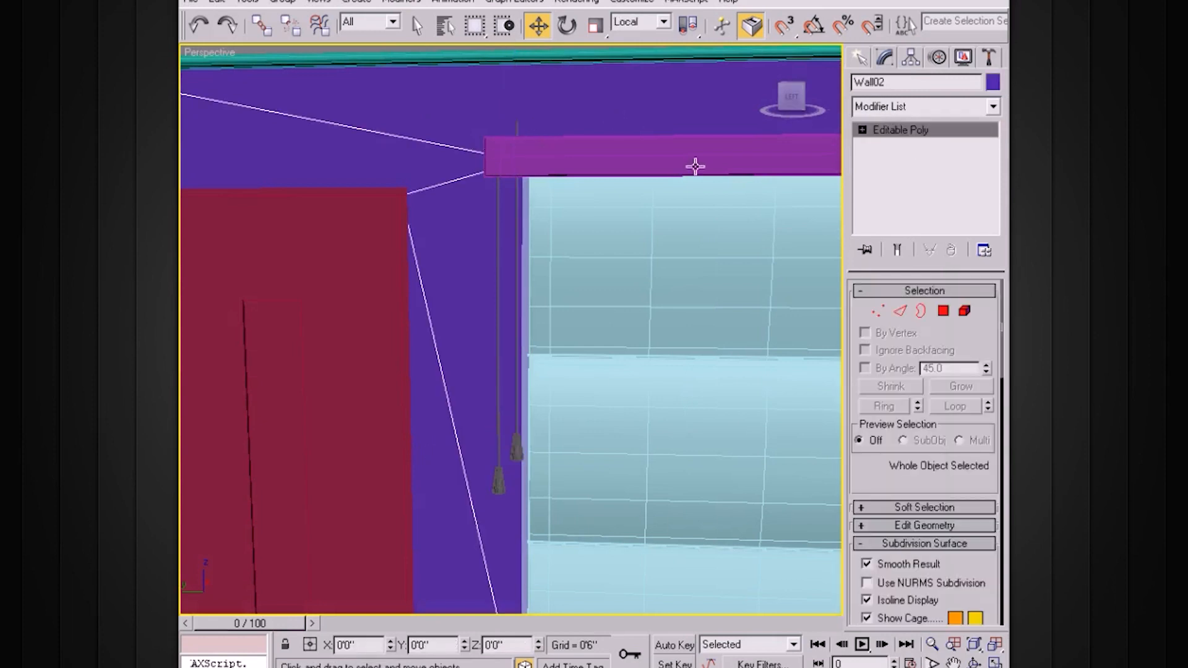
{"action": "key", "text": "ctrl+z"}
{"action": "left_click", "coordinate": [905, 144]}
{"action": "left_click_drag", "start_coordinate": [591, 97], "coordinate": [551, 115]}
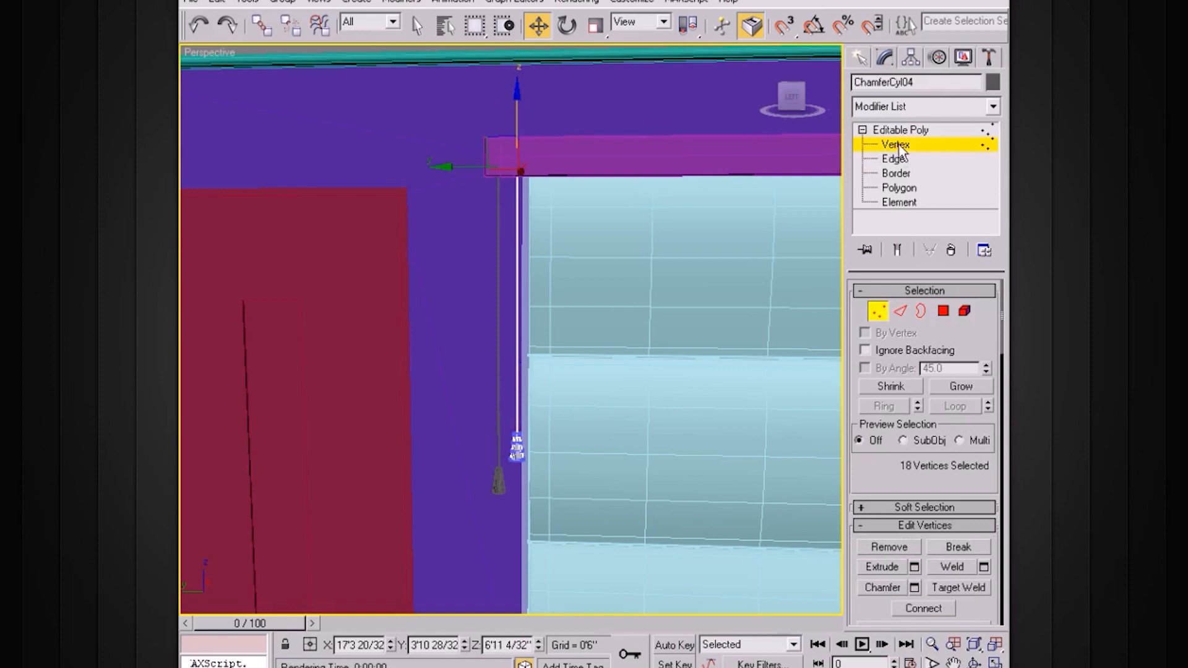
{"action": "left_click", "coordinate": [872, 133]}
Step: Deselect everything and examine the blinds, pull cords and the rest of the room from several angles
{"action": "middle_click_drag", "start_coordinate": [679, 213], "coordinate": [599, 295], "text": "alt"}
{"action": "scroll", "coordinate": [735, 242], "scroll_direction": "down", "scroll_amount": 3}
{"action": "left_click", "coordinate": [612, 112]}
{"action": "middle_click_drag", "start_coordinate": [608, 207], "coordinate": [586, 215], "text": "alt"}
{"action": "middle_click_drag", "start_coordinate": [493, 276], "coordinate": [342, 206]}
{"action": "scroll", "coordinate": [586, 257], "scroll_direction": "down", "scroll_amount": 3}
{"action": "middle_click_drag", "start_coordinate": [573, 246], "coordinate": [549, 237], "text": "alt"}
{"action": "scroll", "coordinate": [558, 238], "scroll_direction": "down", "scroll_amount": 2}
{"action": "scroll", "coordinate": [558, 243], "scroll_direction": "up", "scroll_amount": 1}
{"action": "scroll", "coordinate": [559, 242], "scroll_direction": "down", "scroll_amount": 1}
{"action": "middle_click_drag", "start_coordinate": [606, 283], "coordinate": [569, 275], "text": "alt"}
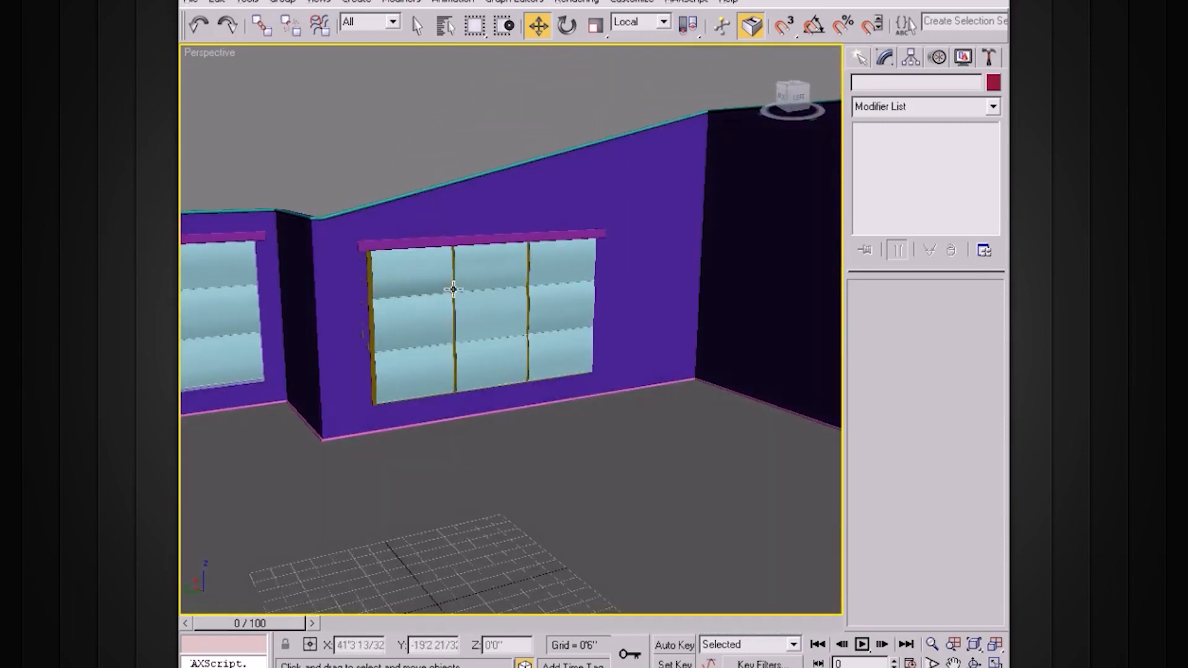
{"action": "middle_click_drag", "start_coordinate": [469, 259], "coordinate": [621, 324], "text": "alt"}
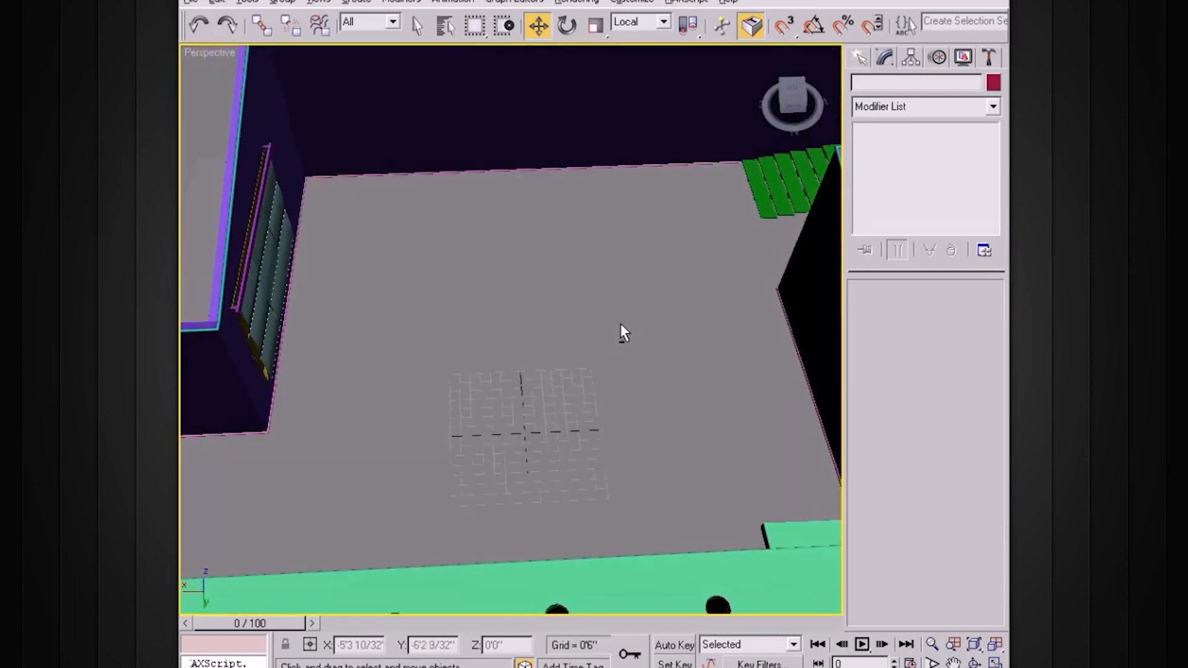